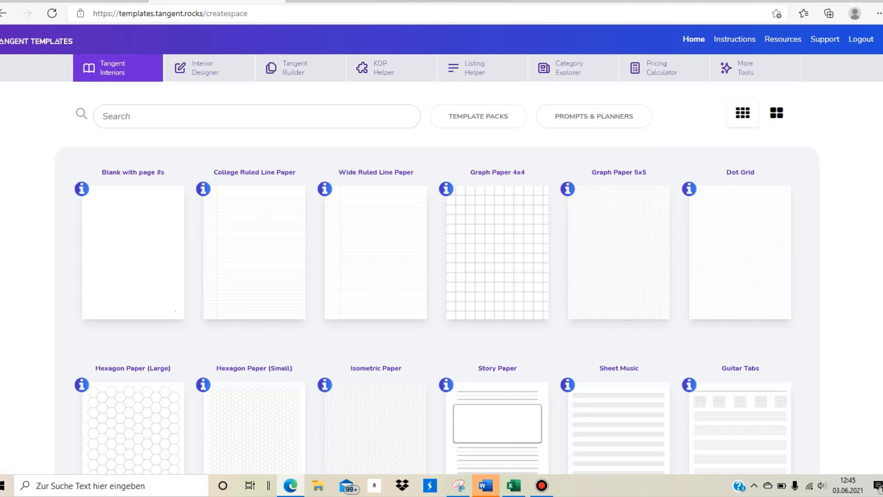
Look over the interior template gallery and read the description of the "Blank with page #s" template.
scroll(442, 276, "down", 9)
scroll(442, 276, "up", 9)
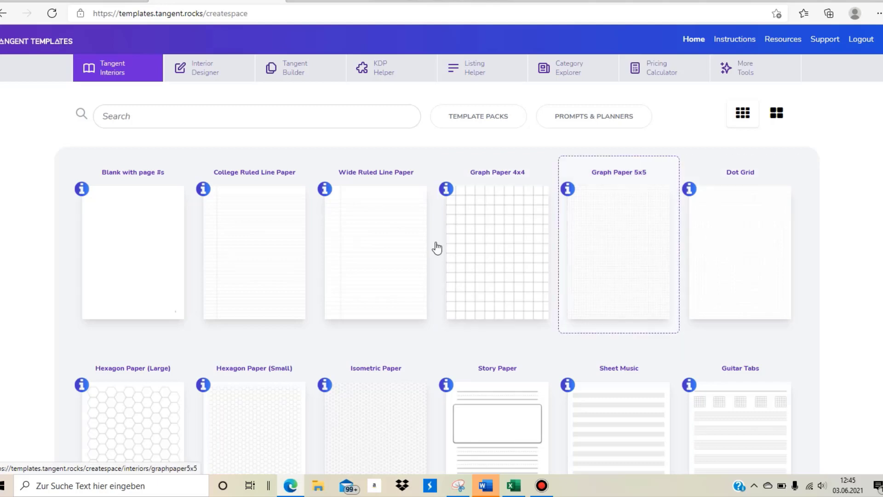
scroll(213, 230, "down", 2)
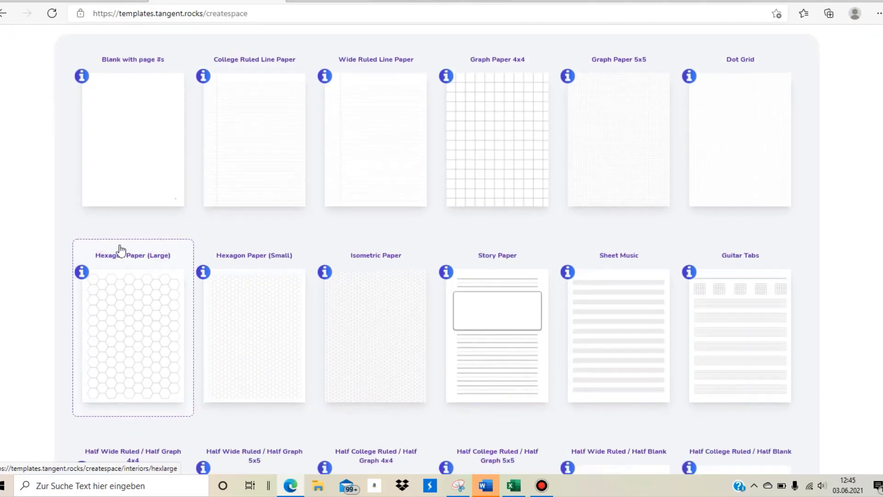
left_click(82, 76)
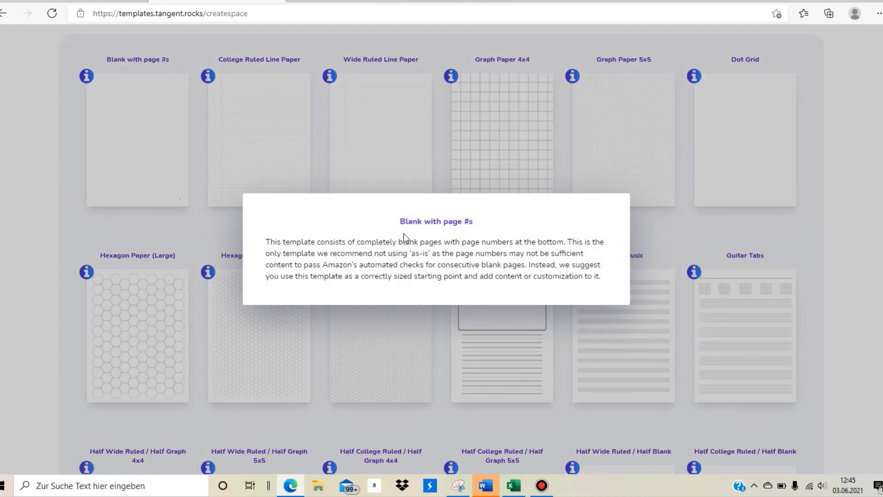
left_click(209, 32)
Read the description of the Wide Ruled Line Paper template, highlighting the paragraph on its recommended uses.
left_click(323, 78)
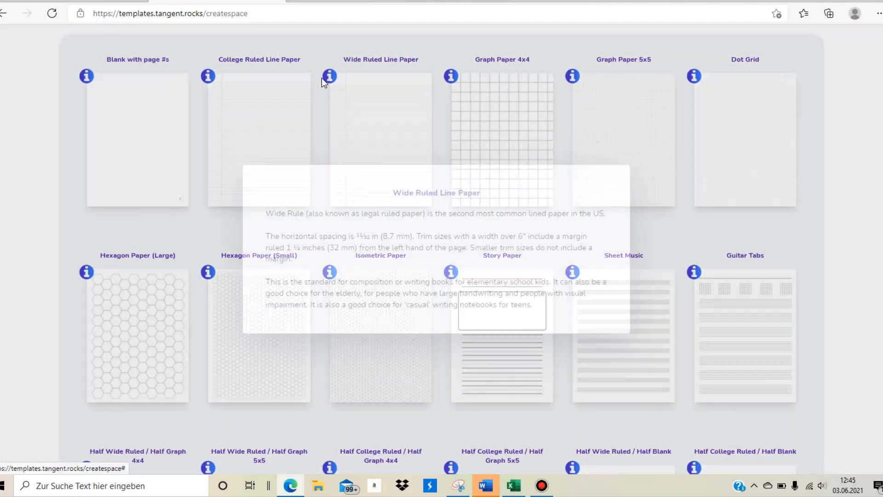
left_click(198, 114)
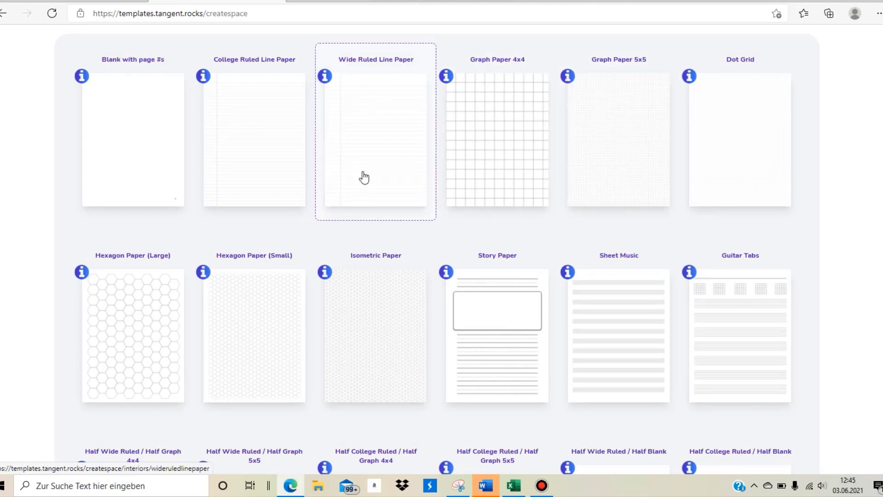
left_click(325, 77)
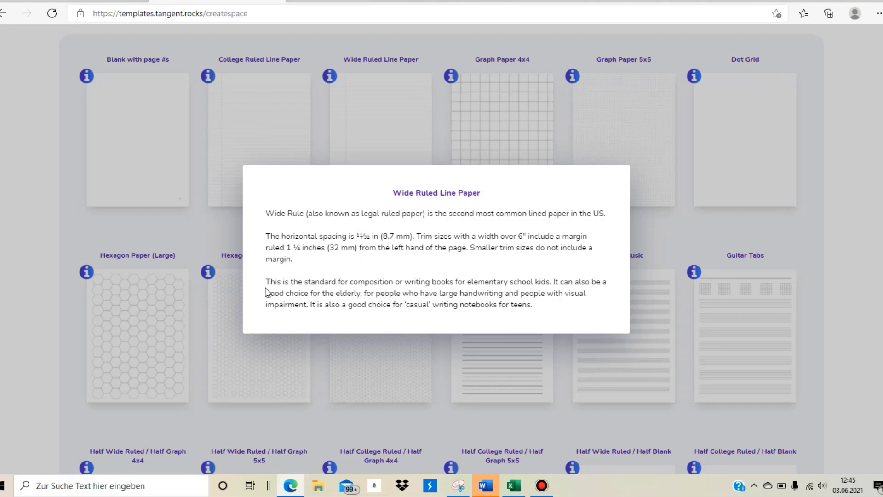
triple_click(288, 281)
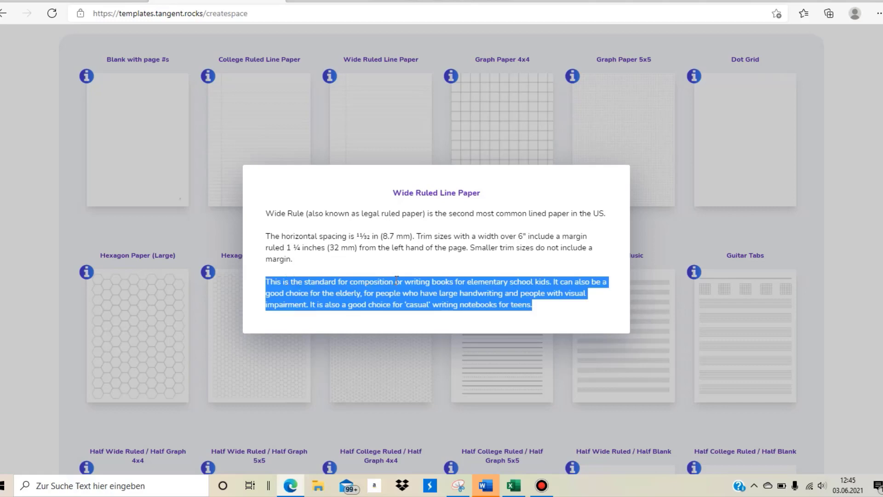
double_click(442, 281)
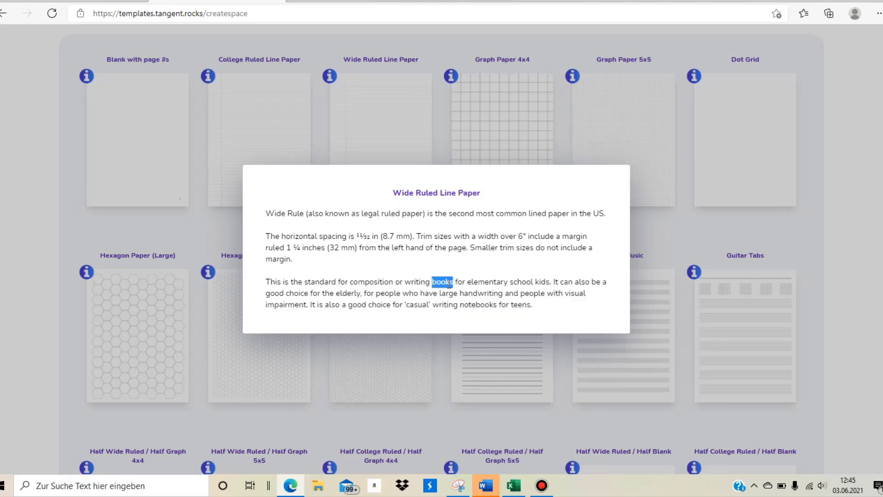
triple_click(508, 282)
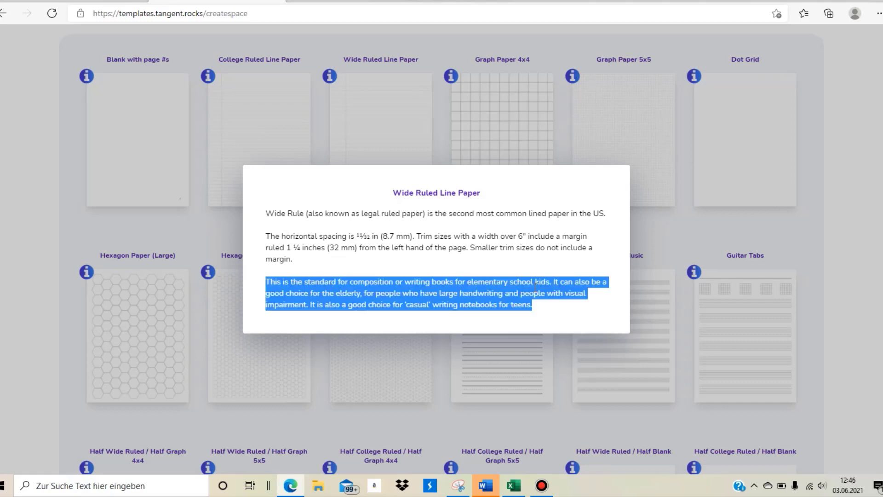
left_click(384, 138)
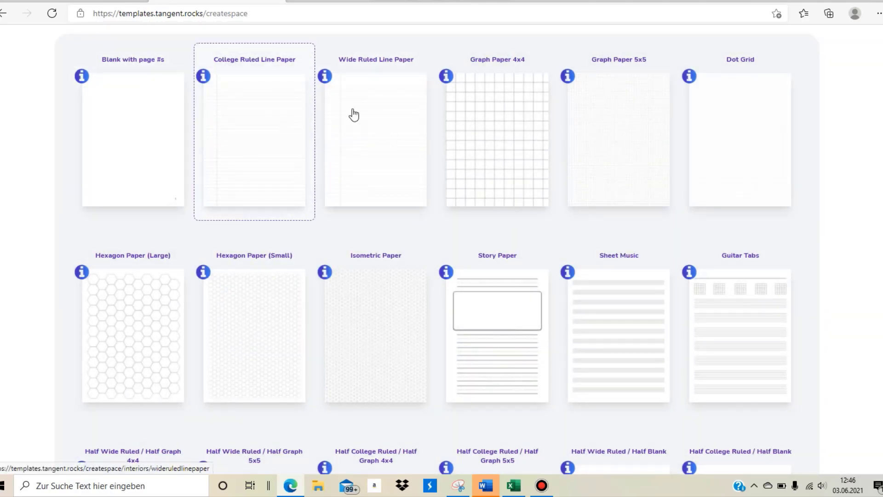
Open the Wide Ruled Line Paper template and set its trim size to 6 x 9.
left_click(377, 132)
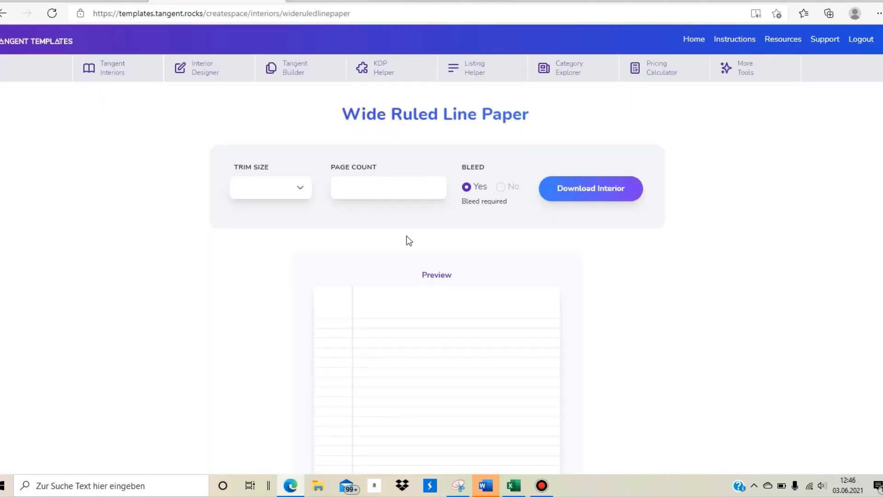
scroll(260, 196, "down", 1)
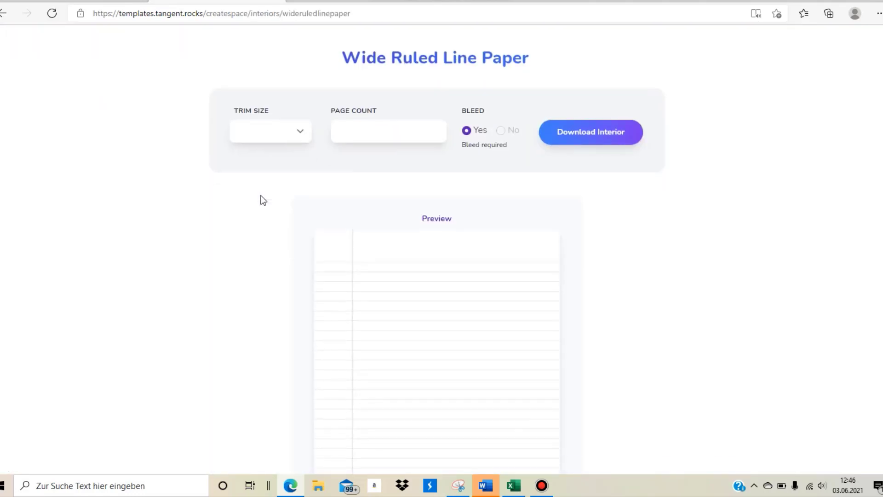
scroll(260, 196, "up", 1)
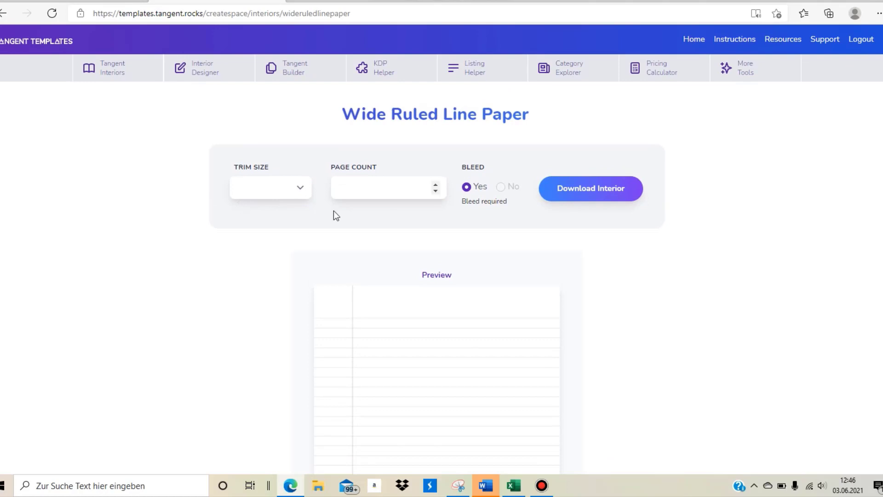
left_click(286, 192)
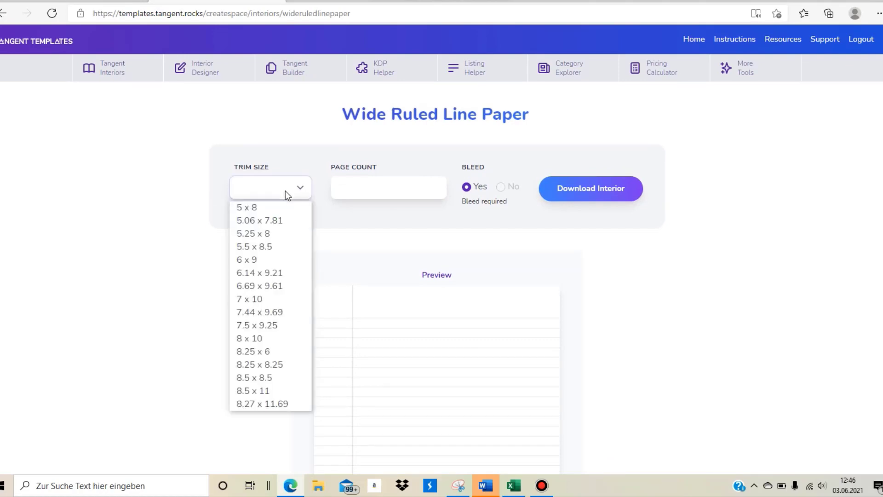
left_click(272, 260)
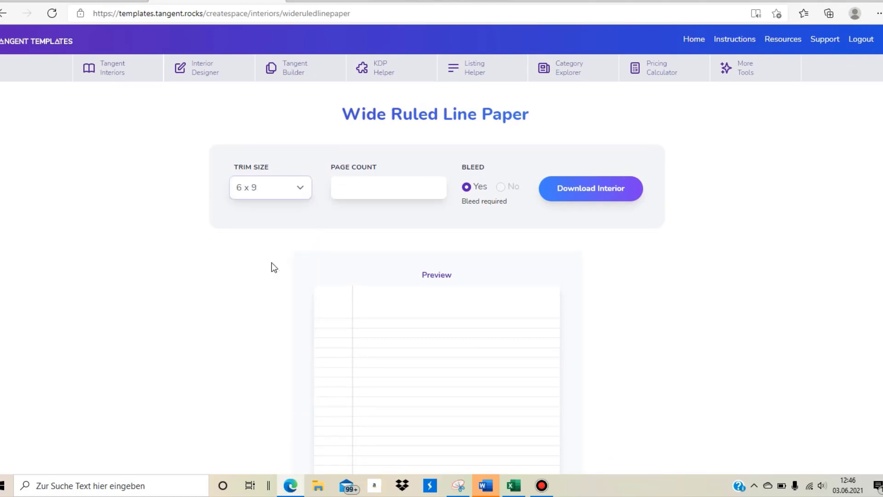
Review the available trim sizes for the wide ruled interior, keep 6 x 9, and activate the page count field.
left_click(378, 186)
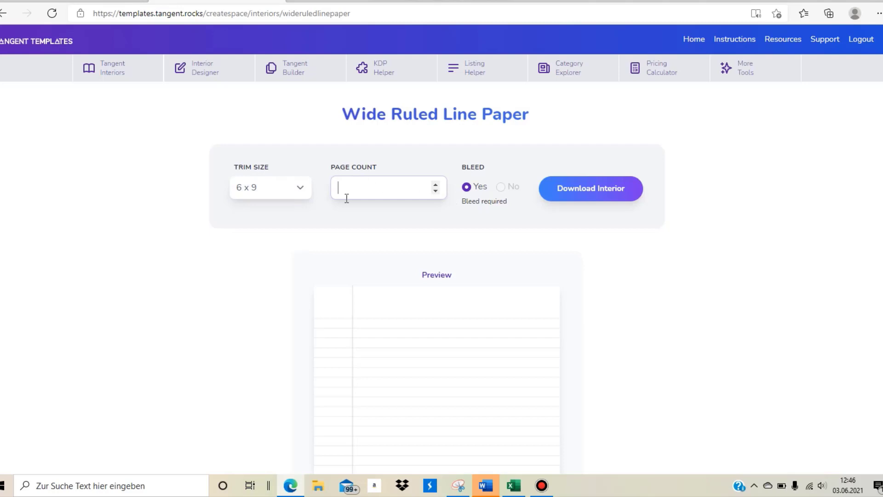
left_click(259, 187)
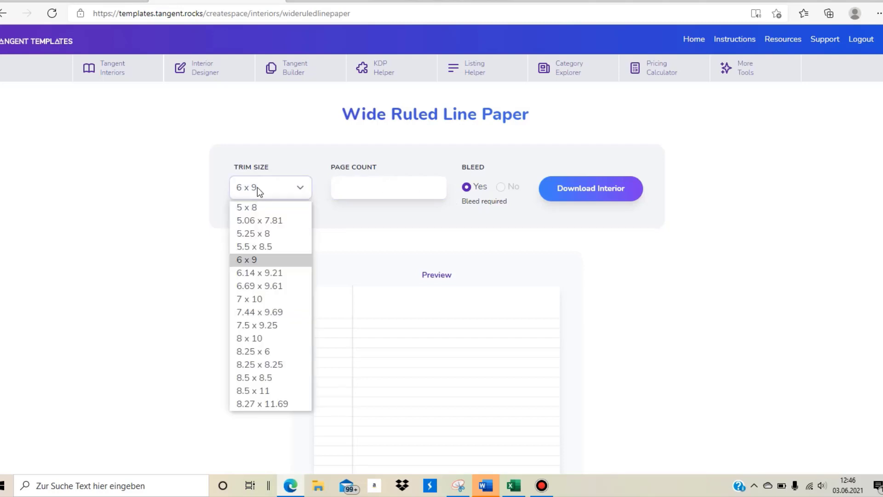
left_click(254, 263)
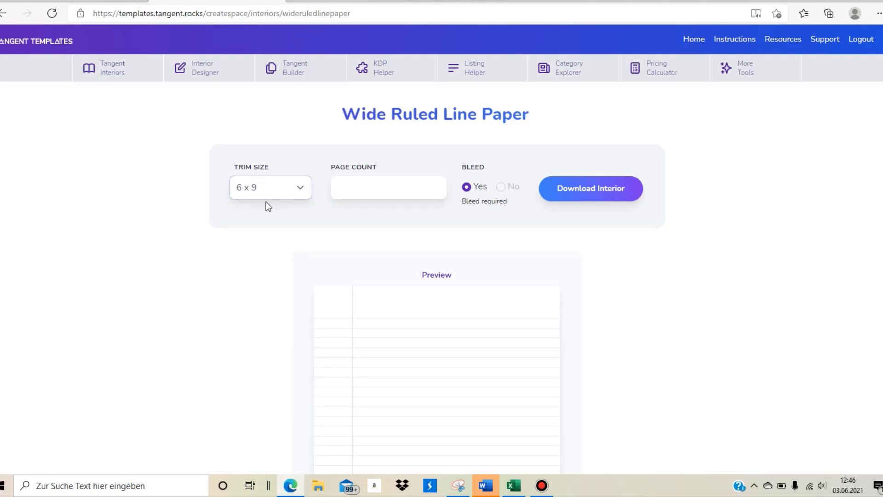
left_click(269, 180)
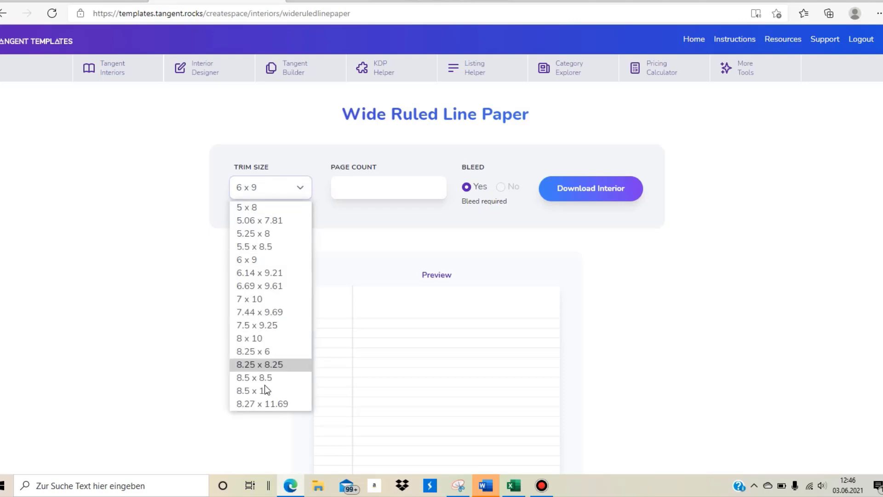
left_click(346, 183)
left_click(360, 190)
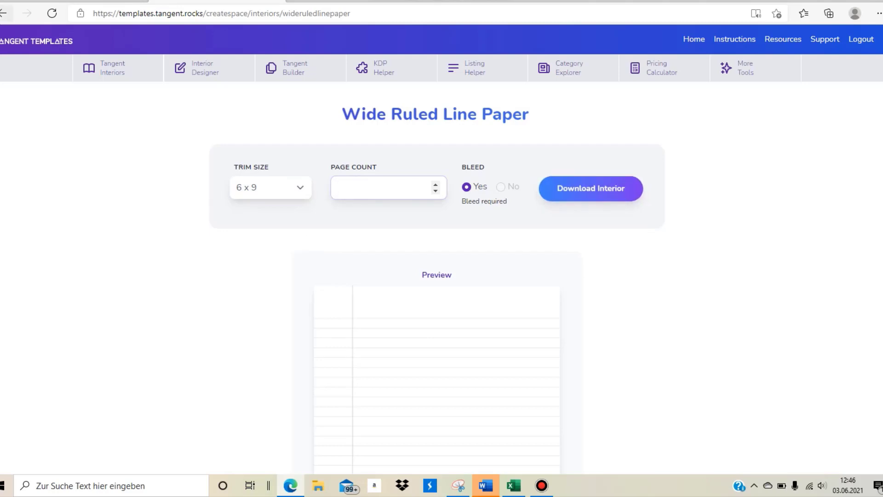
Return to the interior template gallery and browse the designs from graph and hexagon paper through to checklists and planners.
left_click(3, 13)
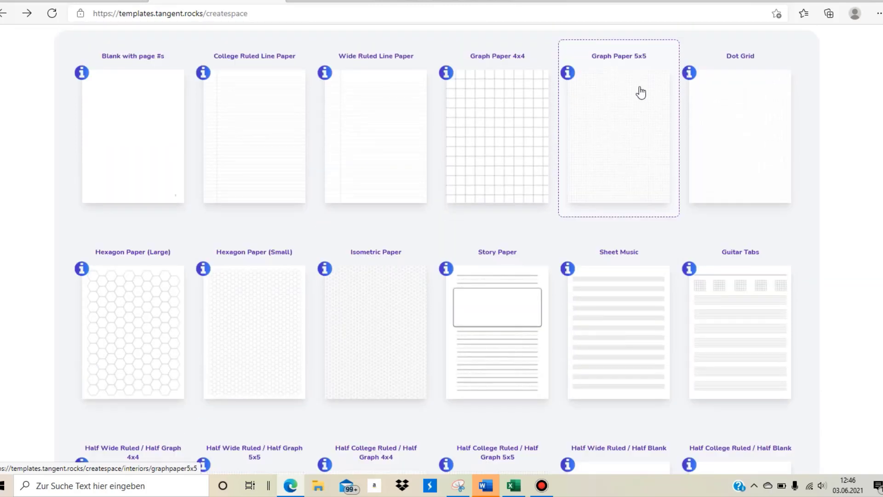
scroll(101, 283, "down", 1)
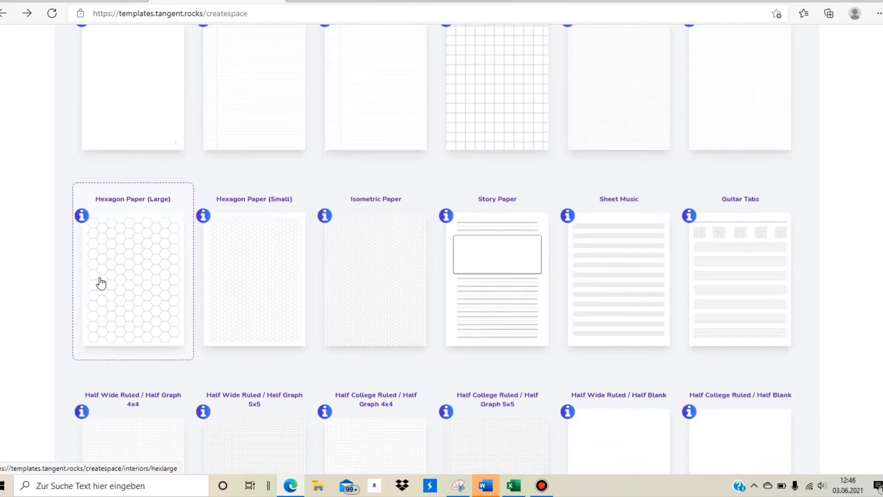
scroll(128, 210, "down", 1)
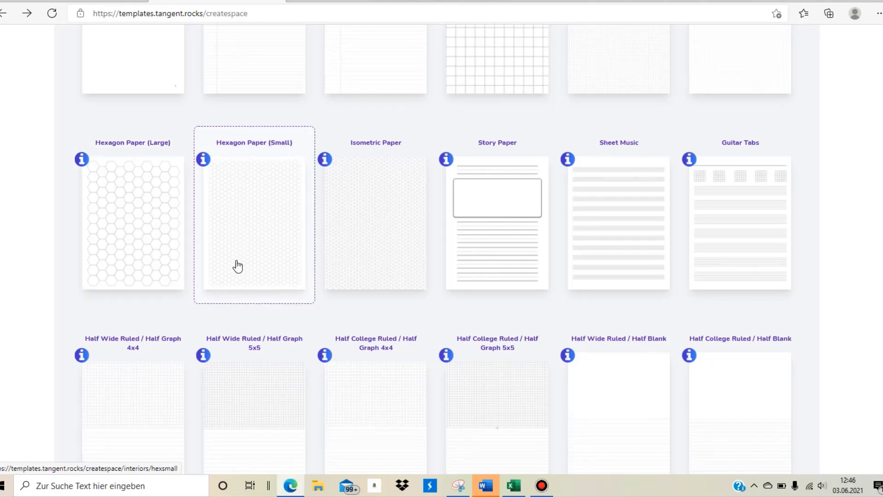
scroll(399, 217, "down", 1)
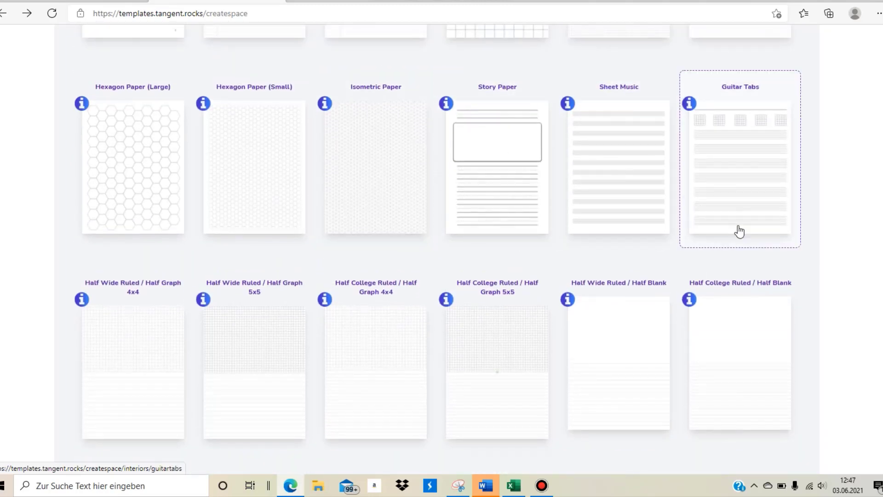
scroll(529, 216, "down", 1)
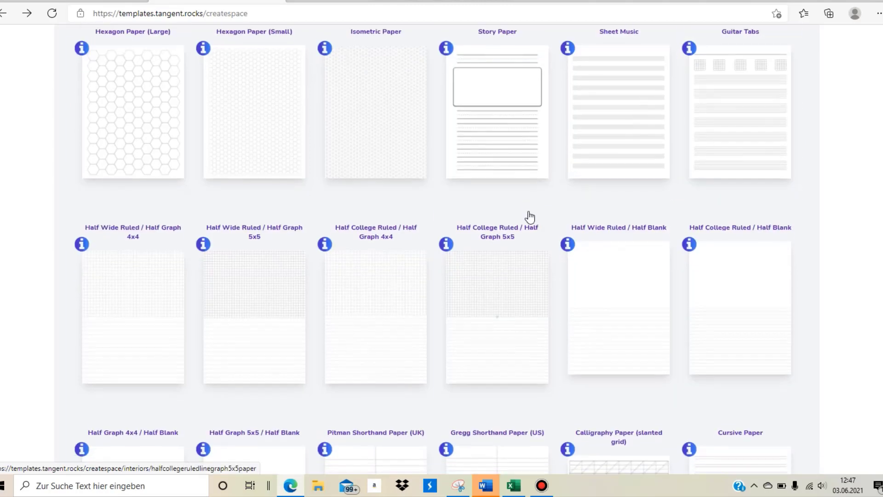
scroll(530, 216, "down", 3)
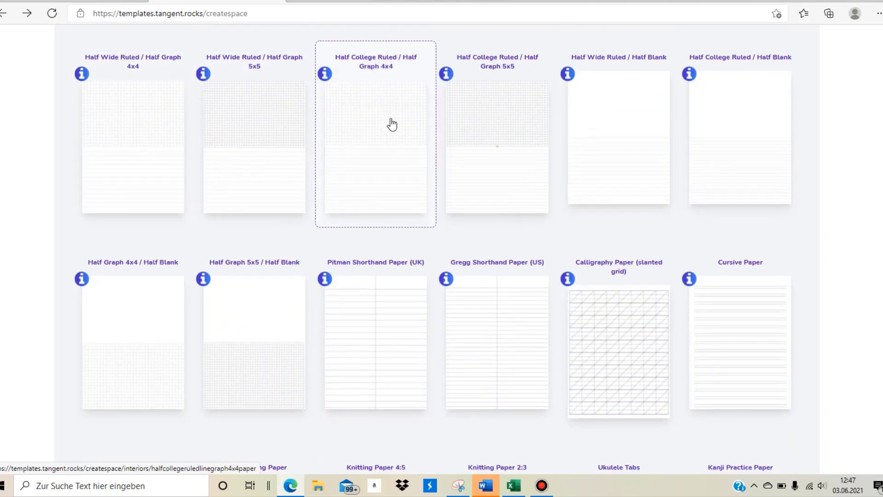
scroll(392, 125, "down", 4)
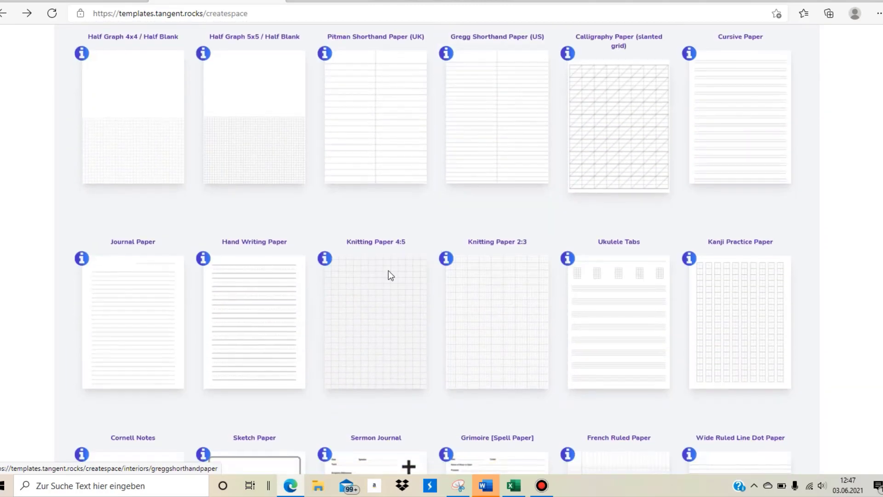
scroll(388, 272, "down", 4)
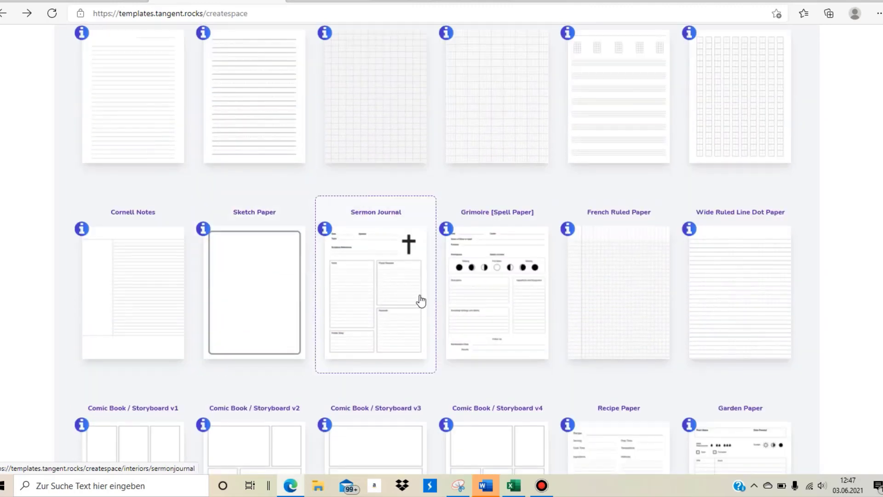
scroll(354, 274, "down", 3)
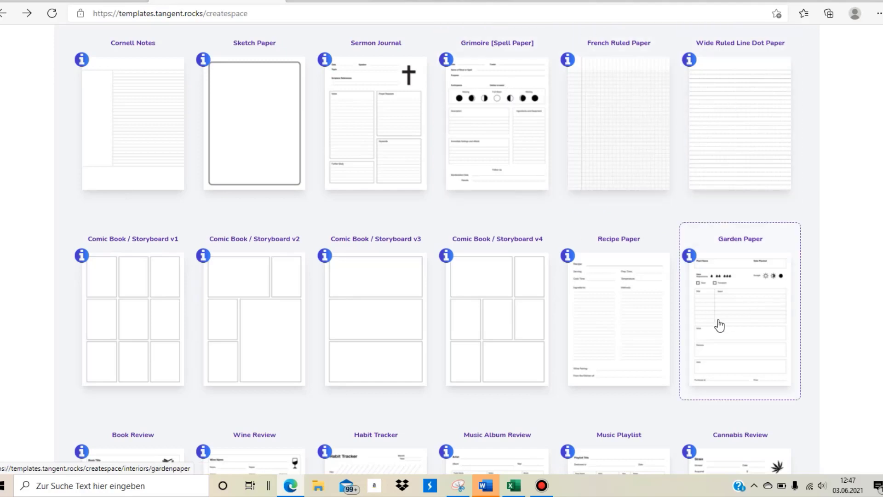
scroll(719, 325, "down", 3)
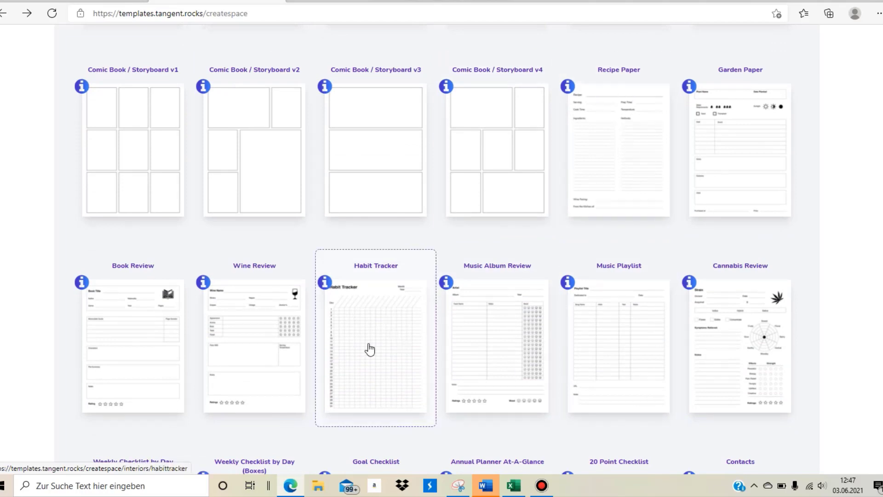
scroll(103, 331, "down", 1)
scroll(112, 312, "up", 1)
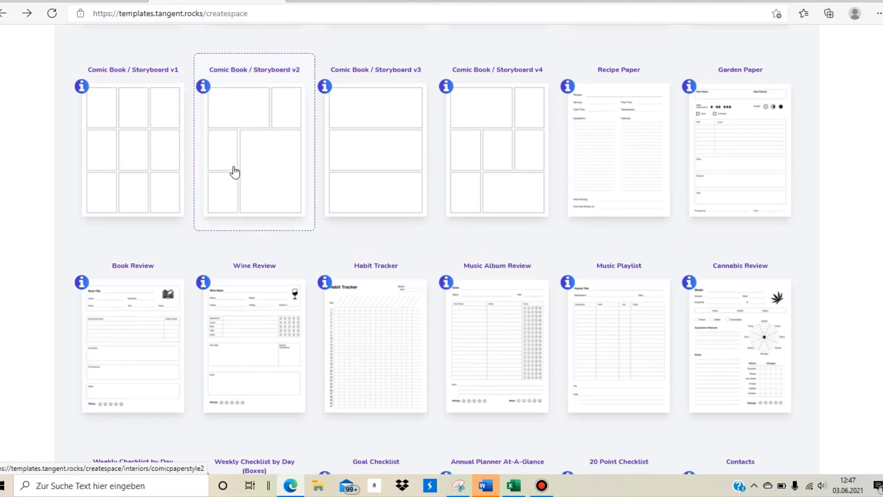
scroll(239, 207, "down", 5)
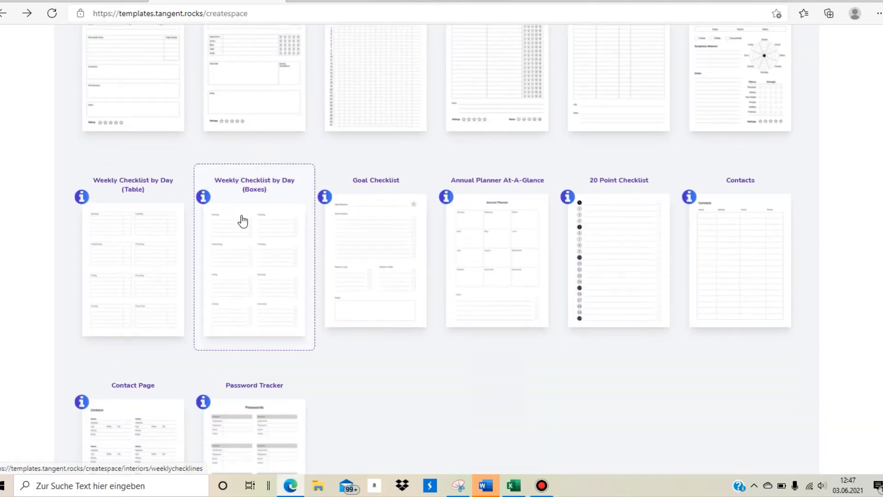
scroll(248, 230, "down", 1)
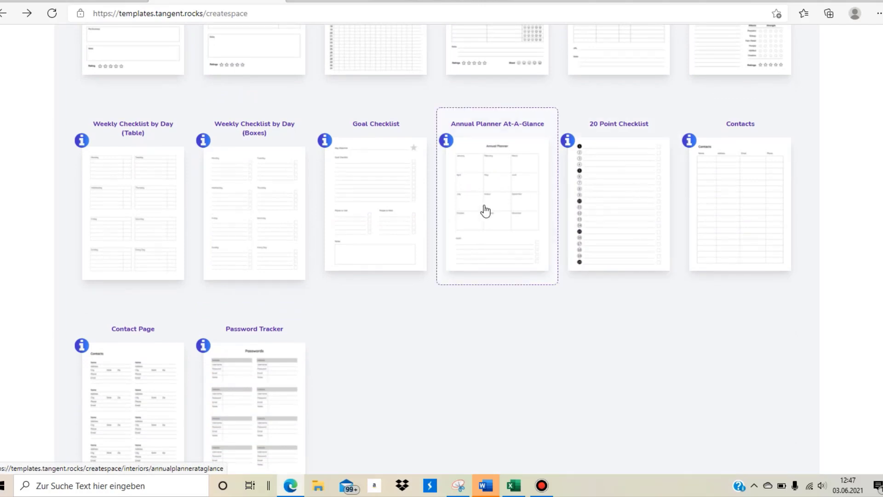
Read the description of the Annual Planner At-A-Glance template and view the Contact Page and Password Tracker designs.
left_click(447, 144)
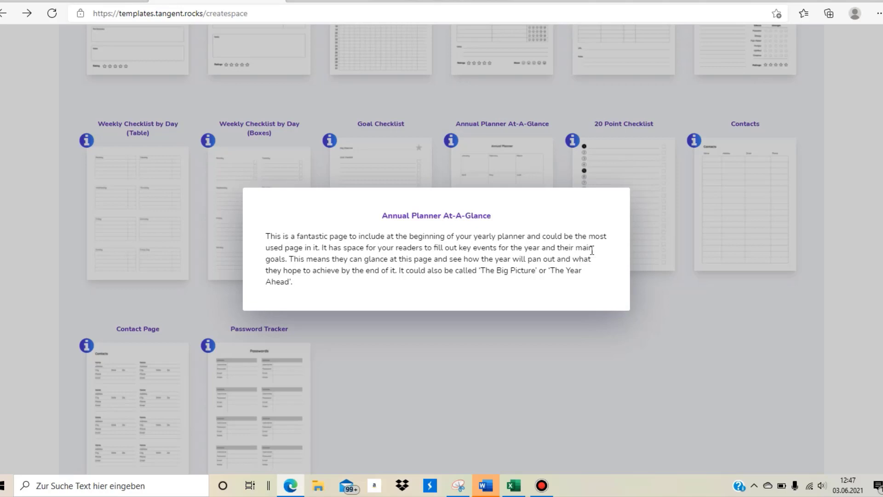
left_click(488, 364)
scroll(171, 280, "down", 2)
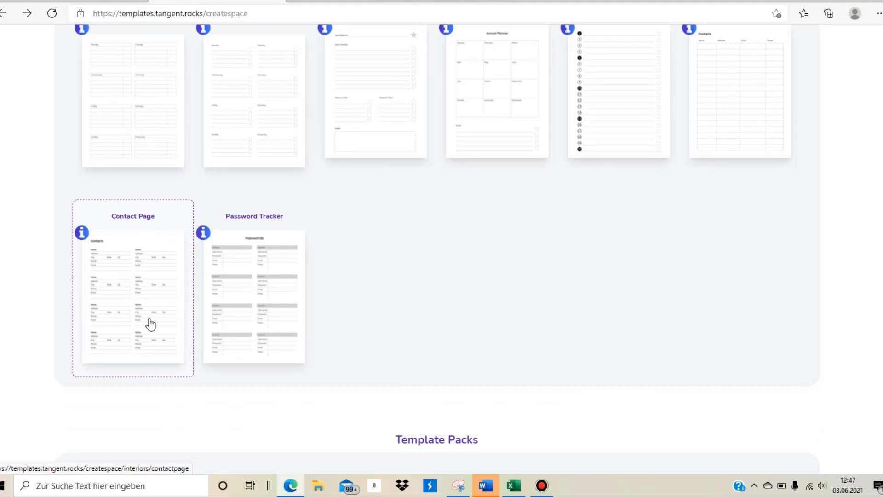
Jump from the interior gallery to the Template Packs section and open the Paper Games pack.
scroll(151, 324, "up", 15)
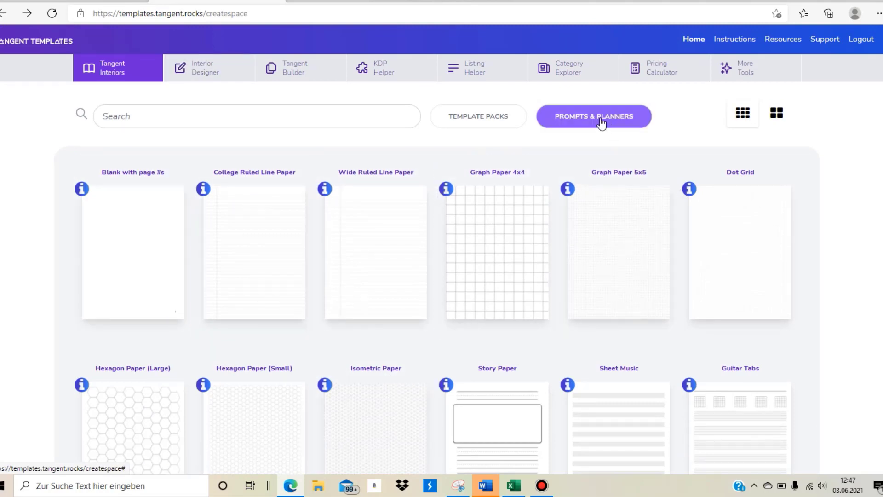
left_click(466, 123)
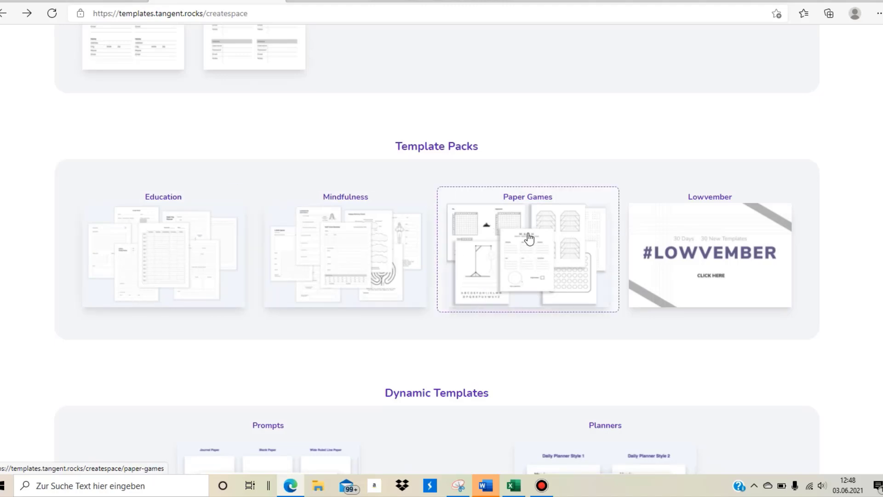
scroll(529, 240, "down", 1)
scroll(552, 112, "down", 1)
scroll(509, 151, "up", 1)
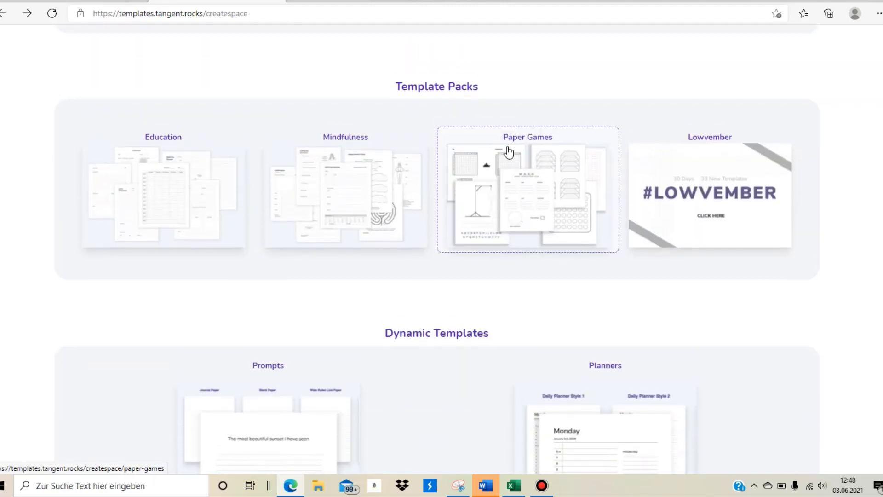
left_click(498, 175)
Browse the Paper Games designs from 3D Tic Tac Toe through to Sea Battle and Tic Tac Toe.
scroll(499, 174, "down", 2)
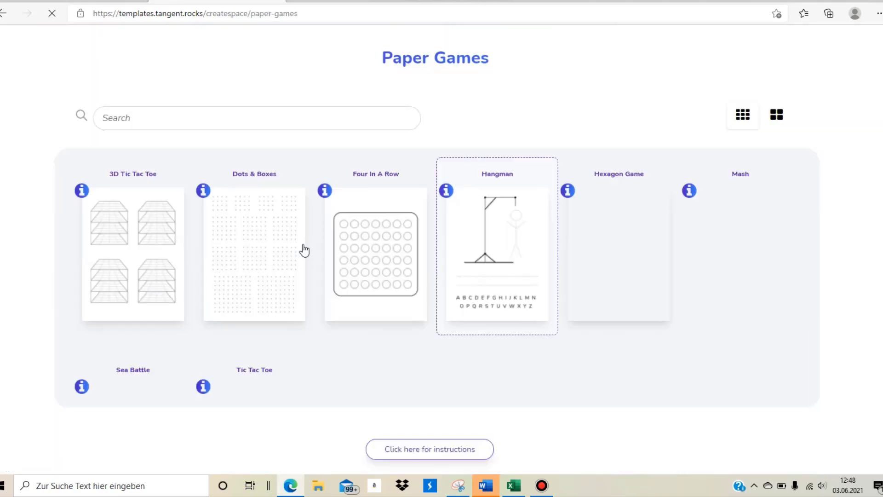
scroll(355, 266, "down", 1)
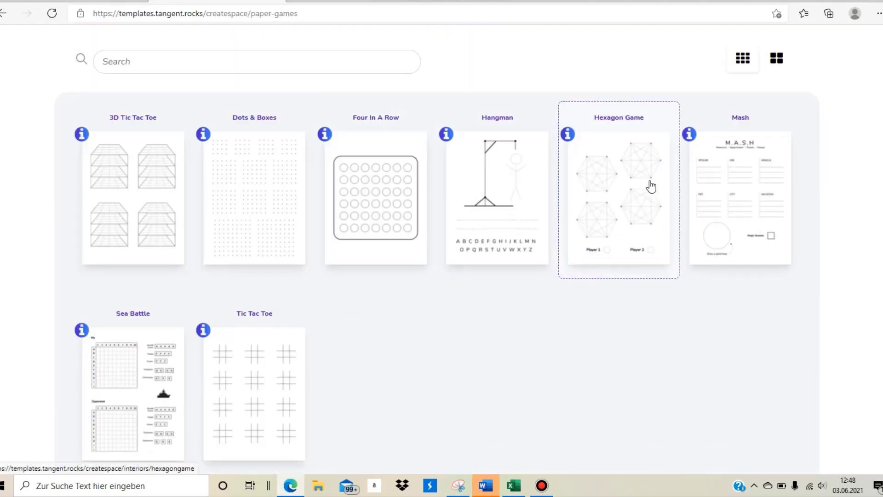
scroll(387, 319, "down", 2)
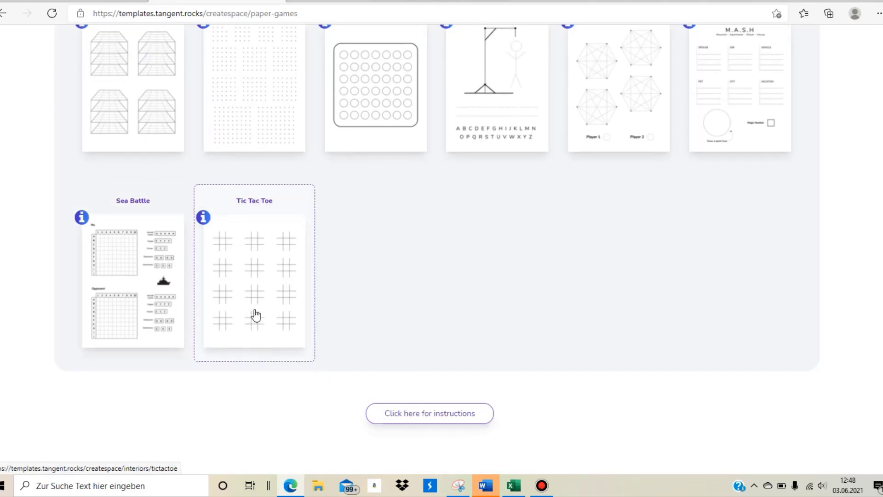
scroll(252, 316, "up", 1)
scroll(189, 109, "up", 1)
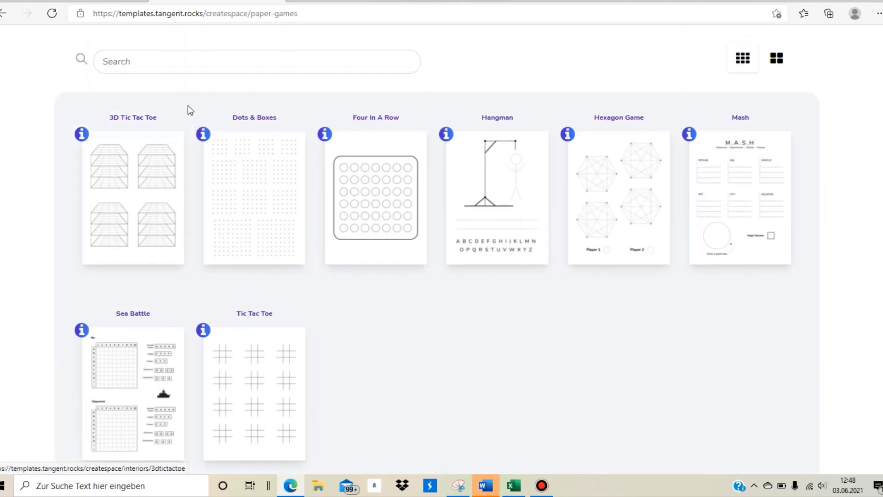
Read the game descriptions of Four In A Row and 3D Tic Tac Toe, highlighting the latter's instructions.
left_click(323, 135)
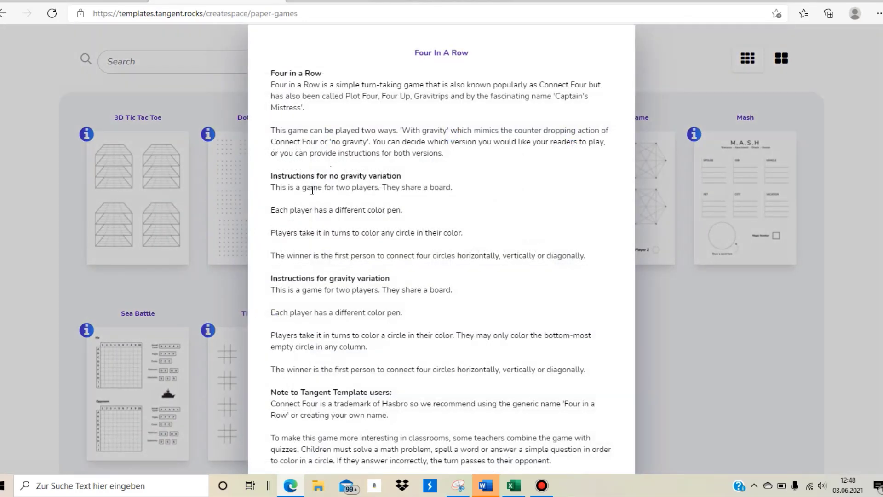
left_click(236, 226)
left_click(80, 132)
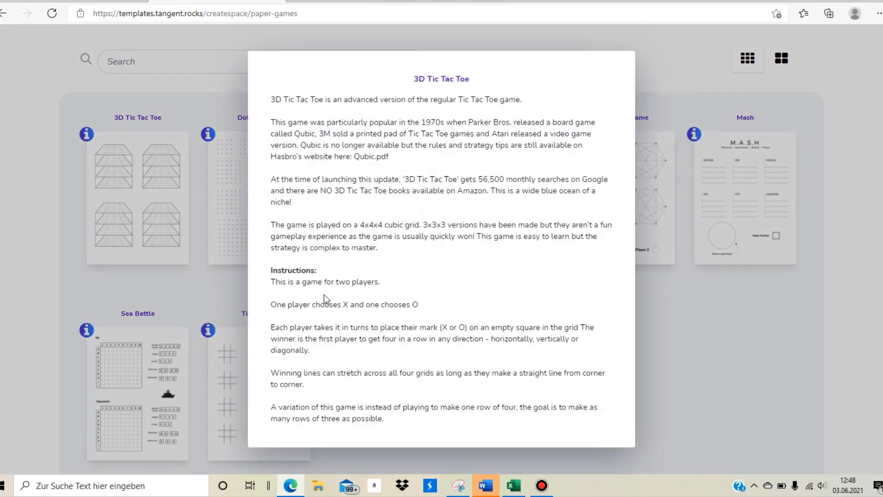
left_click_drag(268, 259, 469, 434)
left_click(154, 235)
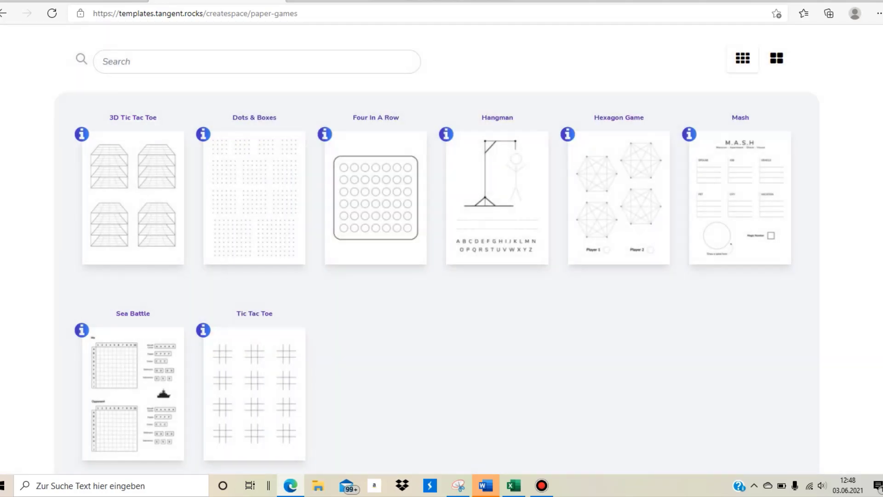
Return to the template packs, open the Mindfulness pack and view its designs.
left_click(3, 14)
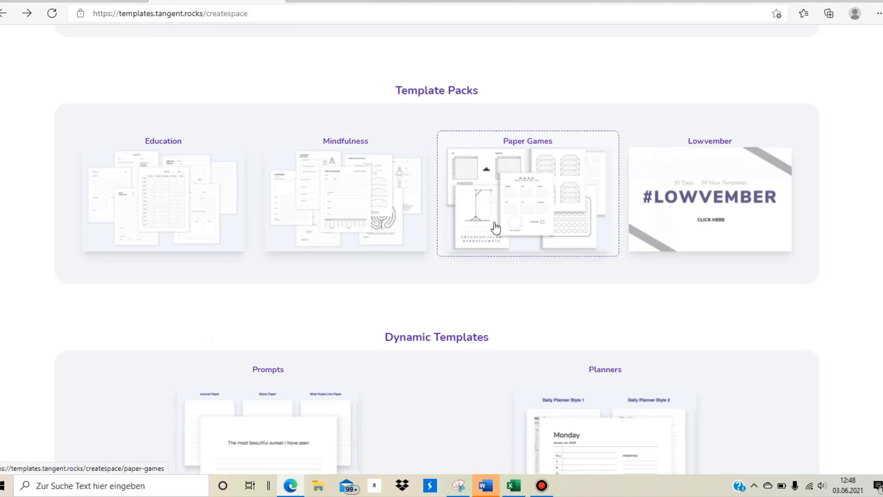
left_click(350, 199)
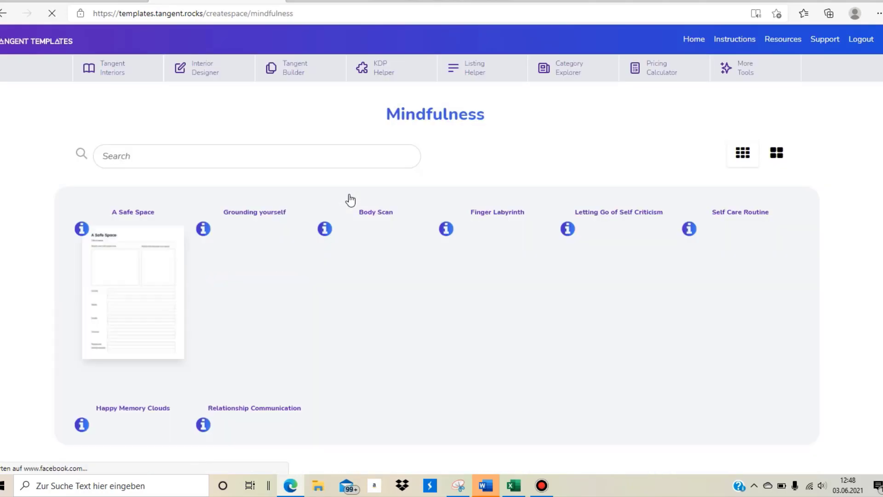
scroll(355, 275, "down", 2)
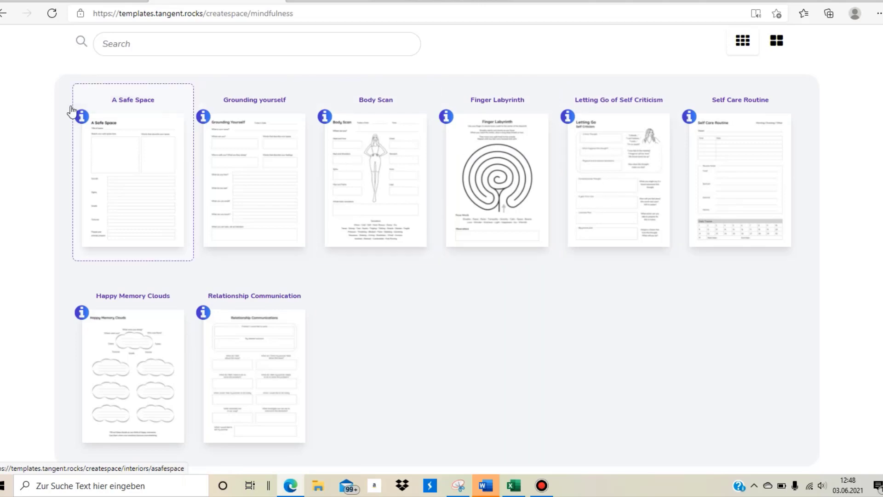
Return to the main gallery, open the Prompts dynamic templates, browse the paper styles and highlight the page's subtitle.
left_click(3, 14)
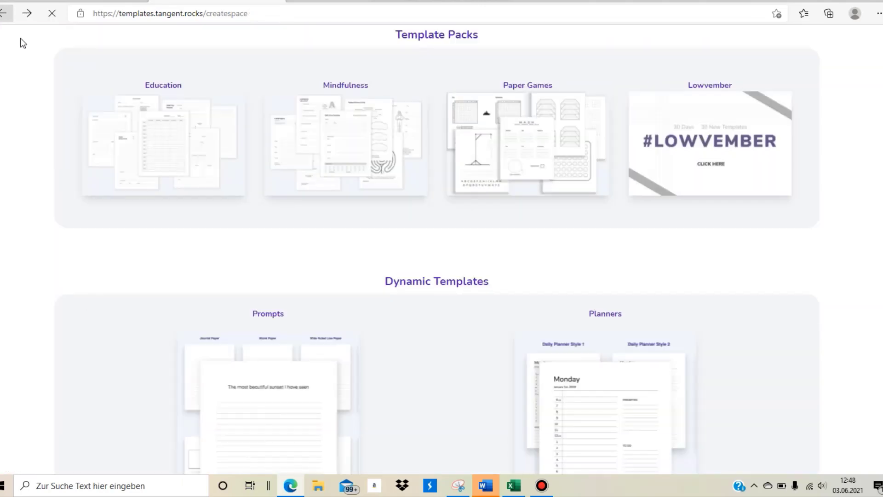
scroll(114, 168, "down", 5)
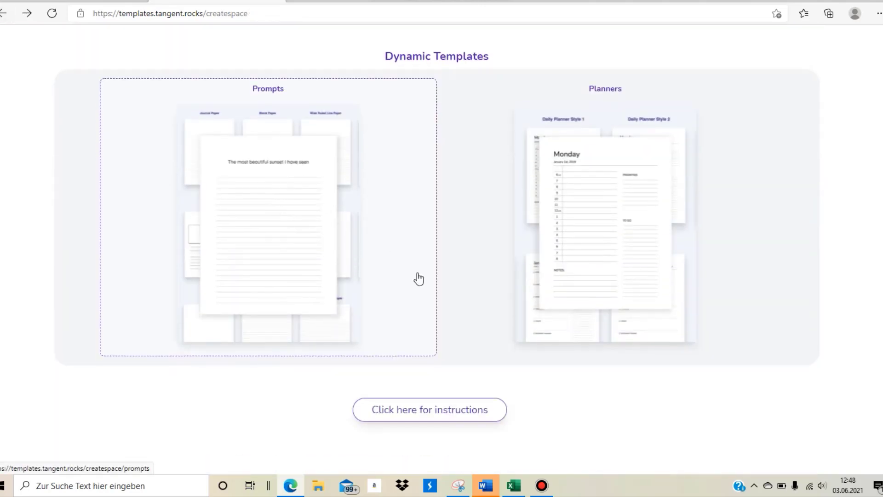
left_click(340, 245)
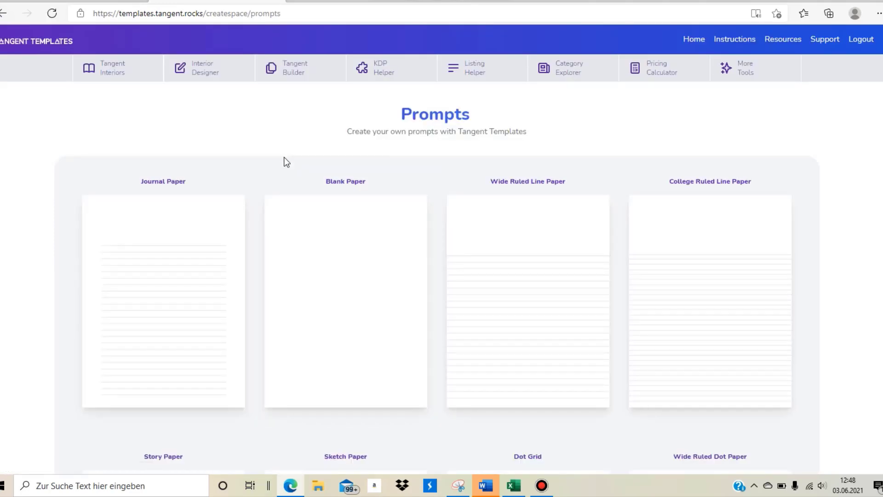
scroll(283, 162, "down", 8)
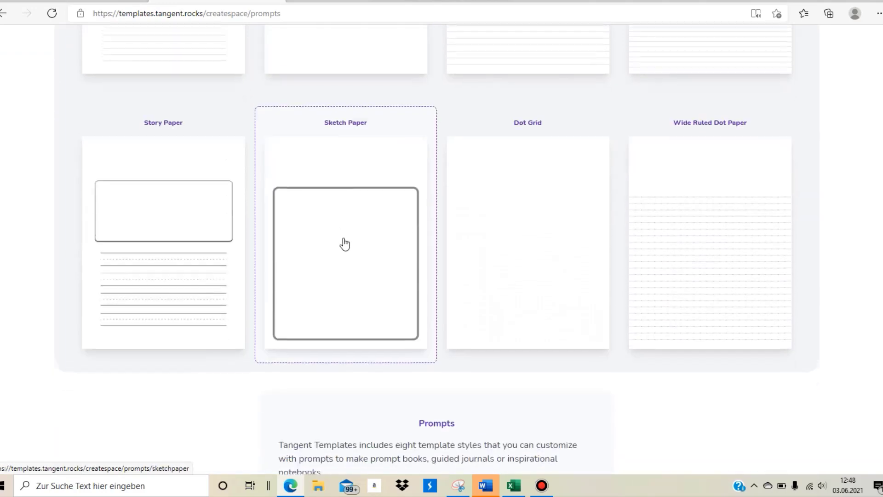
scroll(344, 244, "down", 1)
scroll(332, 302, "up", 3)
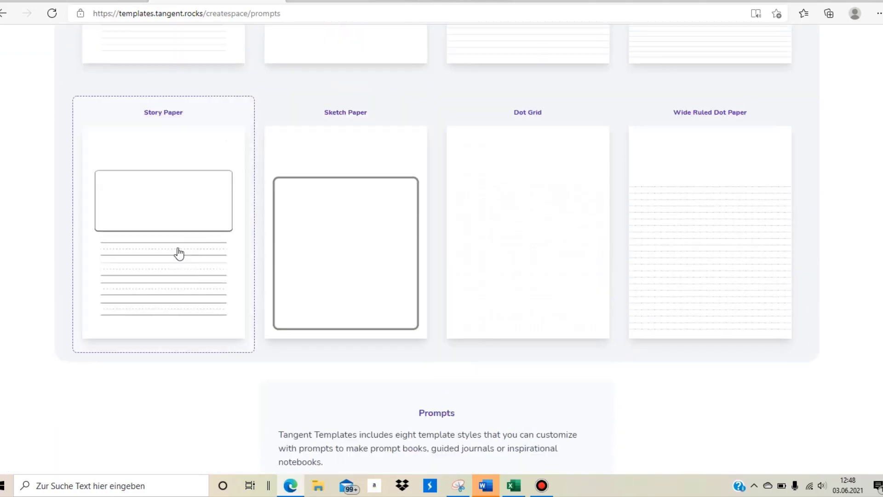
scroll(179, 253, "up", 5)
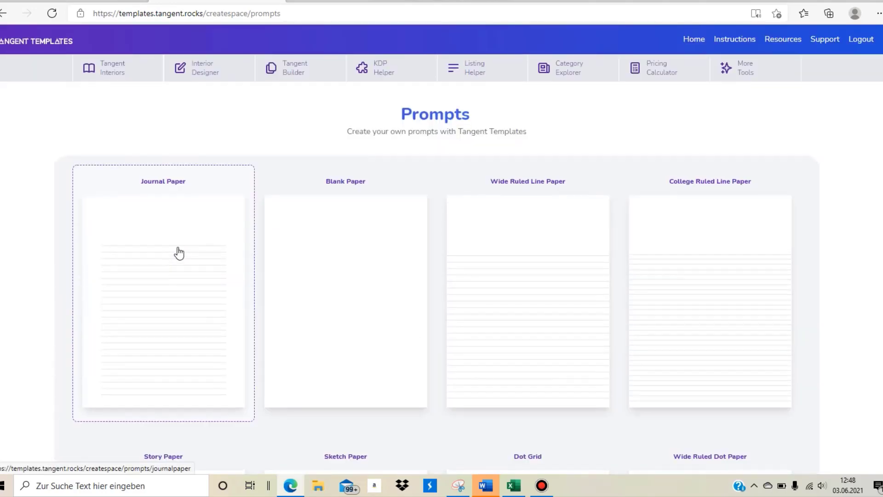
triple_click(374, 134)
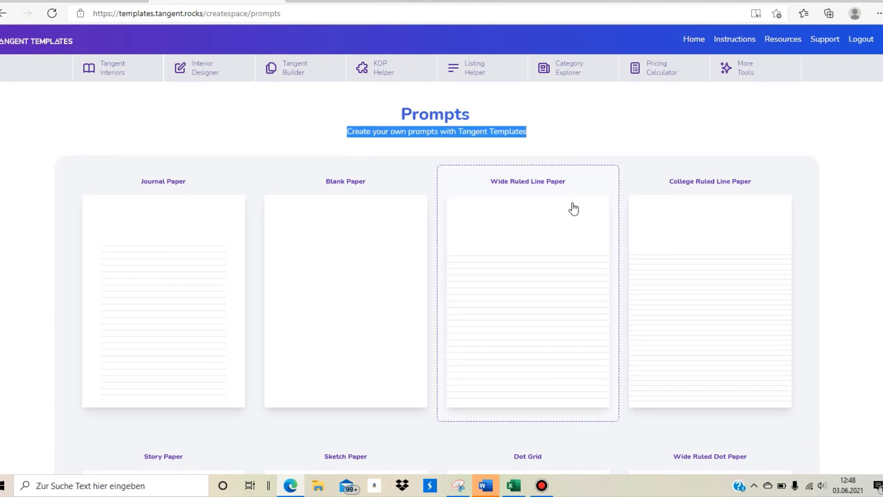
Open the Wide Ruled Line Paper prompt template, review its customization options and highlight the placeholder prompt in the preview.
left_click(512, 245)
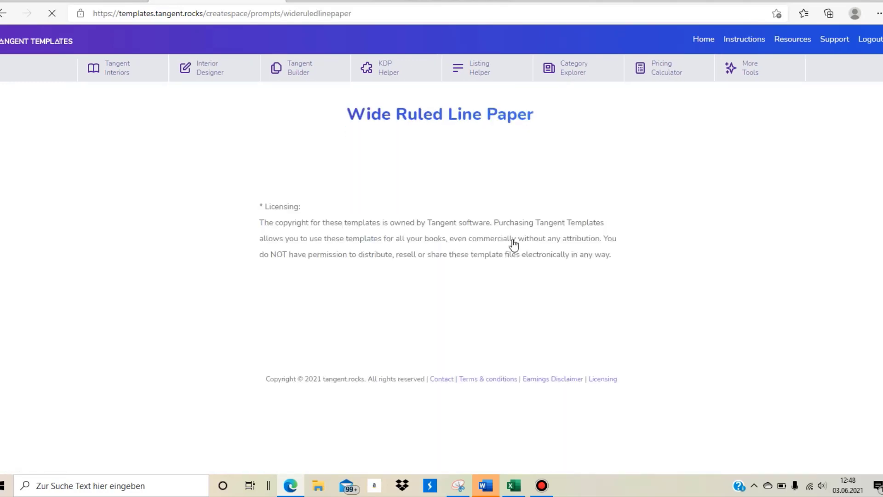
scroll(281, 257, "down", 1)
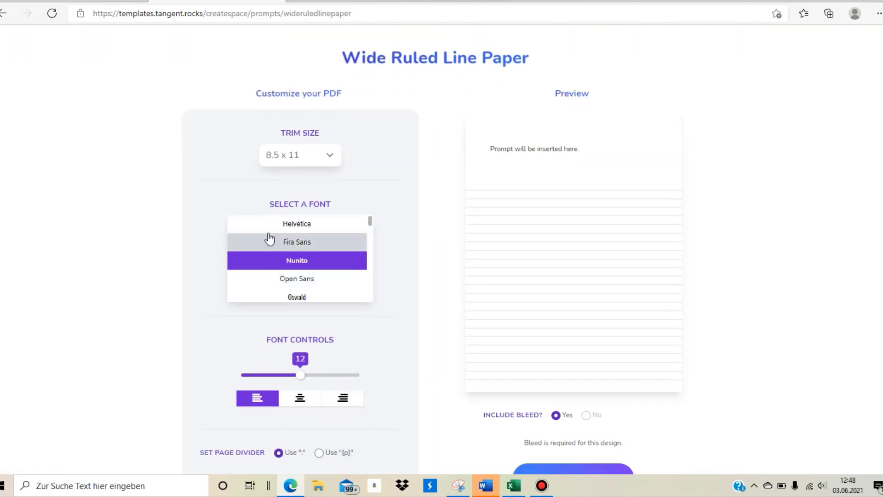
scroll(272, 266, "down", 4)
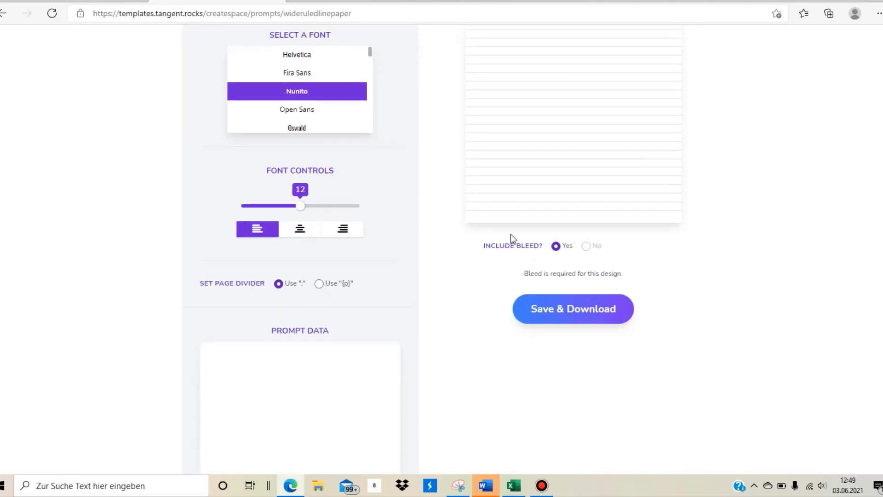
scroll(510, 234, "up", 2)
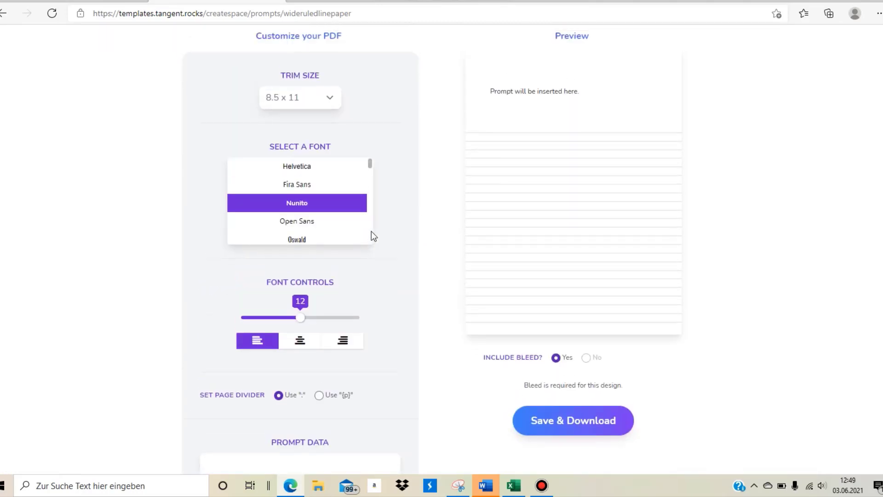
triple_click(534, 94)
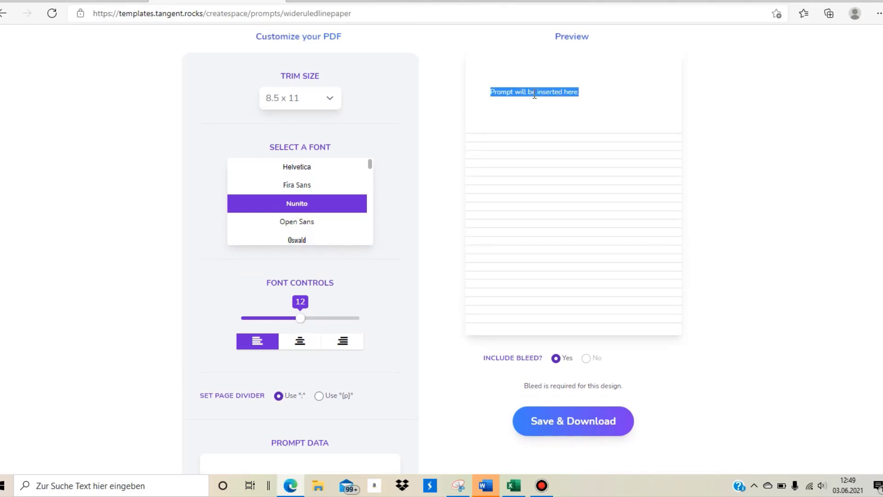
left_click(421, 132)
Enter "Hello world" as the prompt data and check the prompt area in the page preview.
scroll(421, 132, "up", 2)
scroll(517, 188, "down", 4)
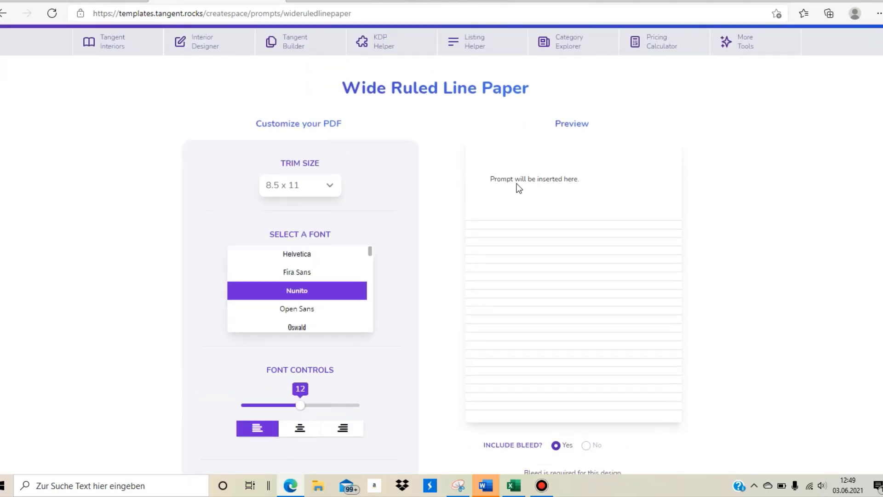
left_click(300, 361)
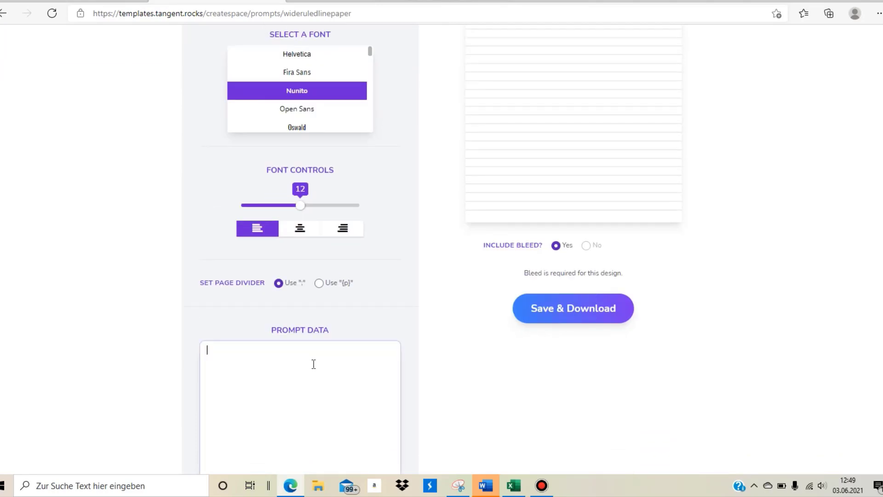
scroll(305, 313, "down", 1)
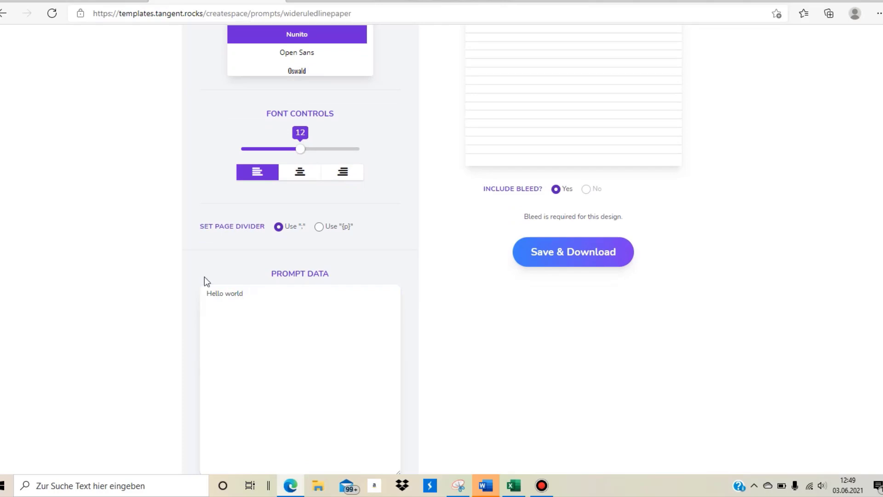
scroll(204, 276, "up", 4)
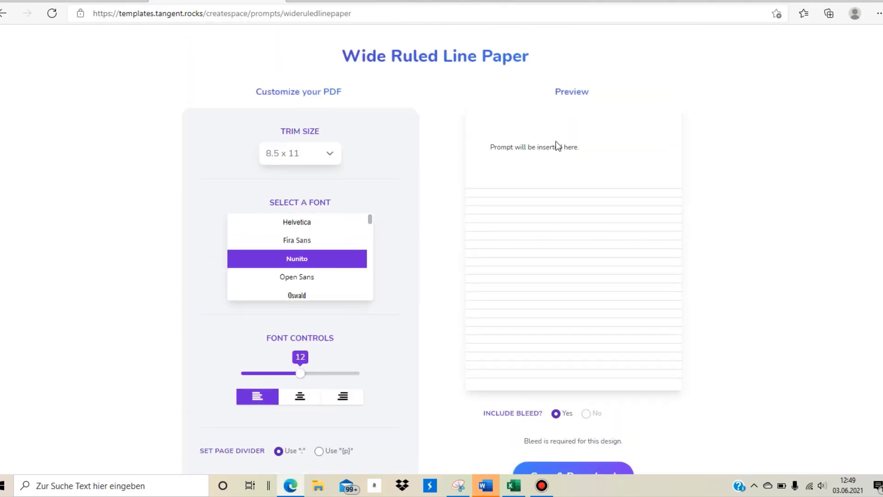
scroll(415, 192, "down", 2)
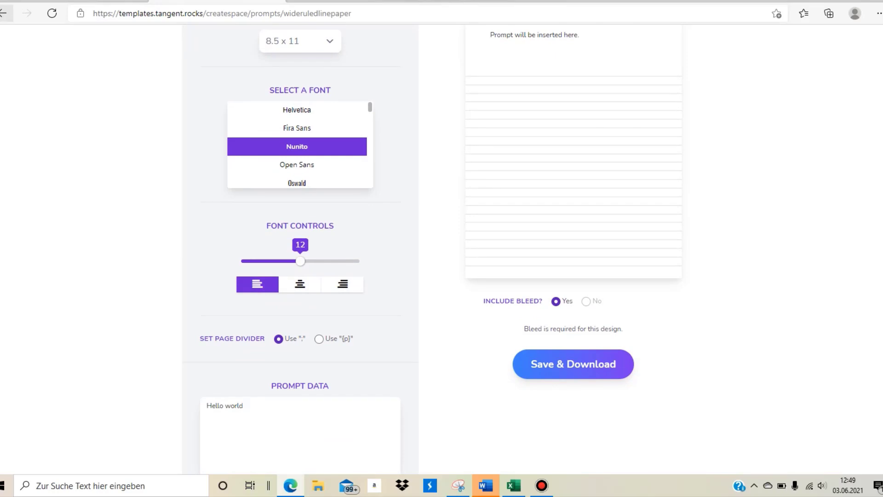
Return to the Prompts gallery, browse the remaining paper styles and open the Story Paper template.
left_click(2, 14)
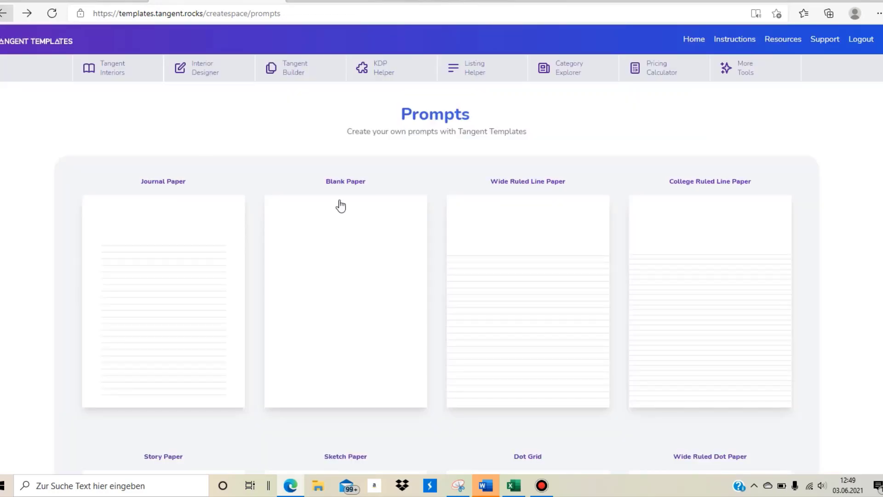
scroll(603, 335, "down", 4)
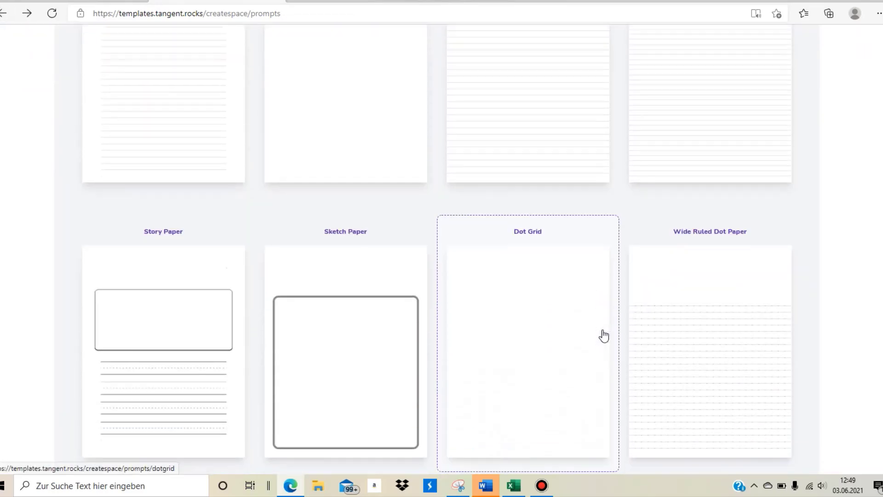
scroll(130, 222, "down", 1)
scroll(397, 288, "down", 1)
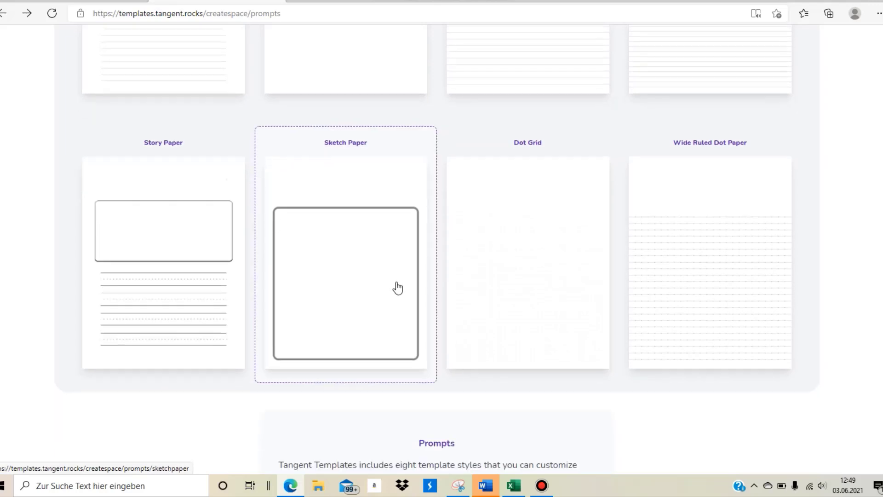
scroll(398, 288, "down", 2)
scroll(642, 256, "down", 1)
scroll(584, 168, "up", 1)
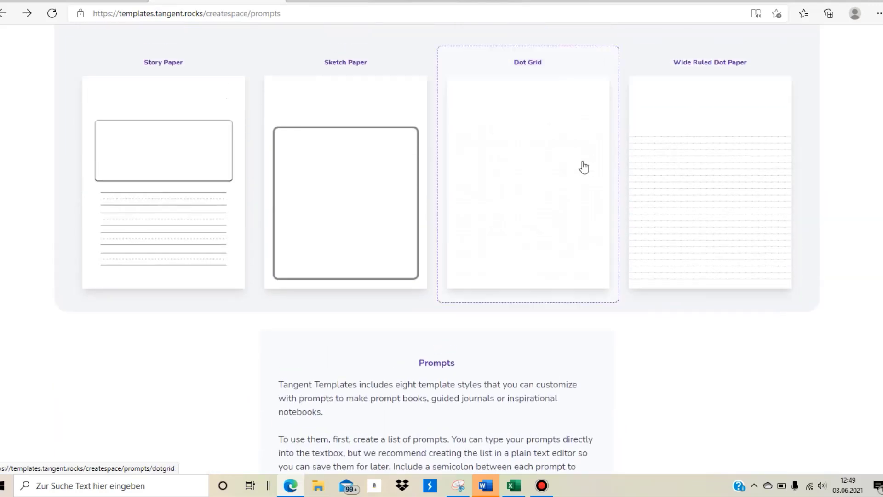
left_click(133, 170)
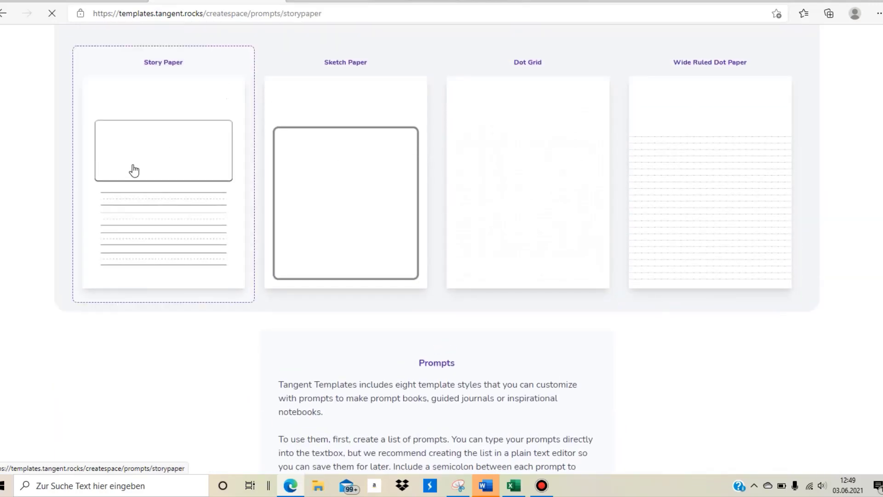
Review the Story Paper template's customization options and page preview, and return to the Prompts gallery.
scroll(368, 296, "down", 3)
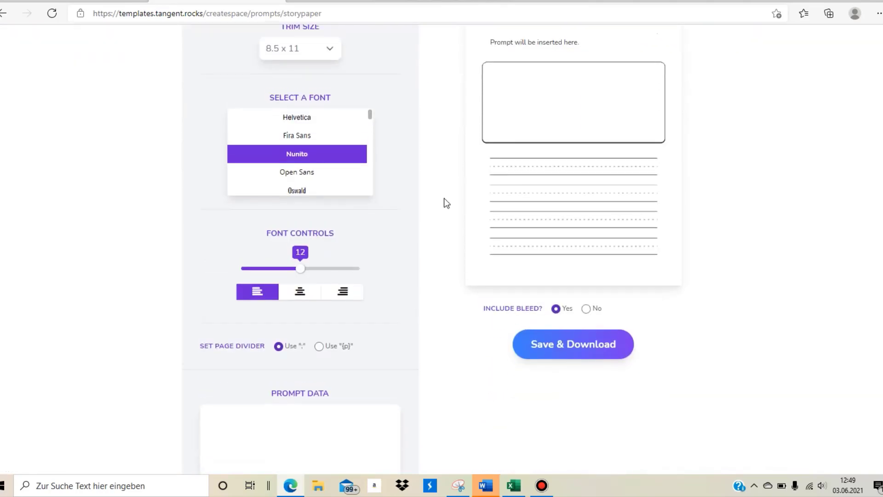
scroll(446, 201, "up", 2)
left_click(5, 17)
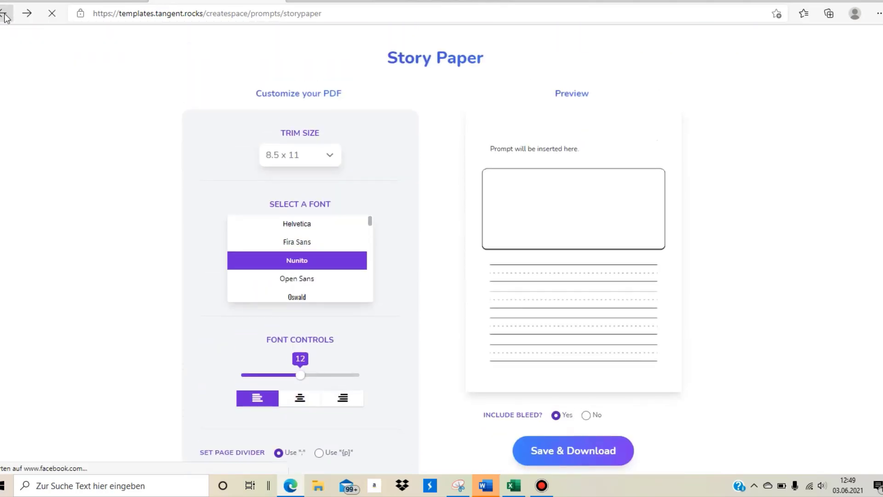
Browse the Prompts paper styles and highlight the first two paragraphs of the Prompts description below them.
scroll(164, 246, "up", 5)
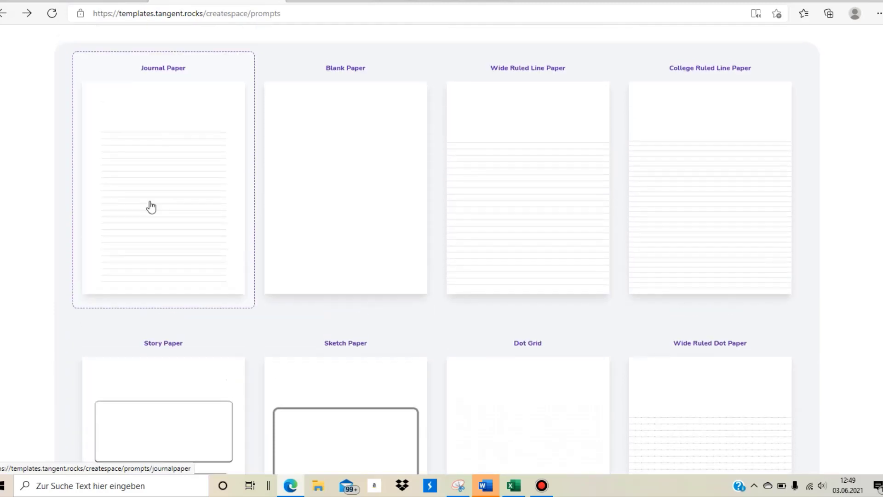
scroll(561, 231, "down", 15)
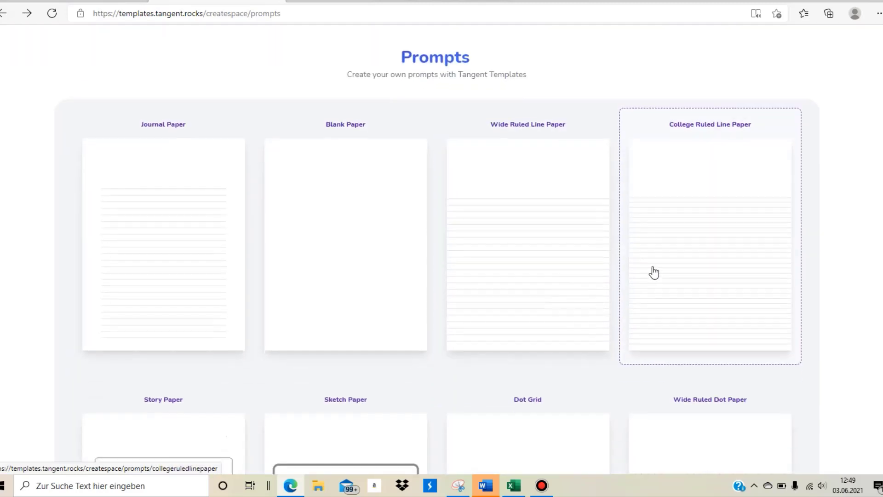
scroll(223, 159, "up", 6)
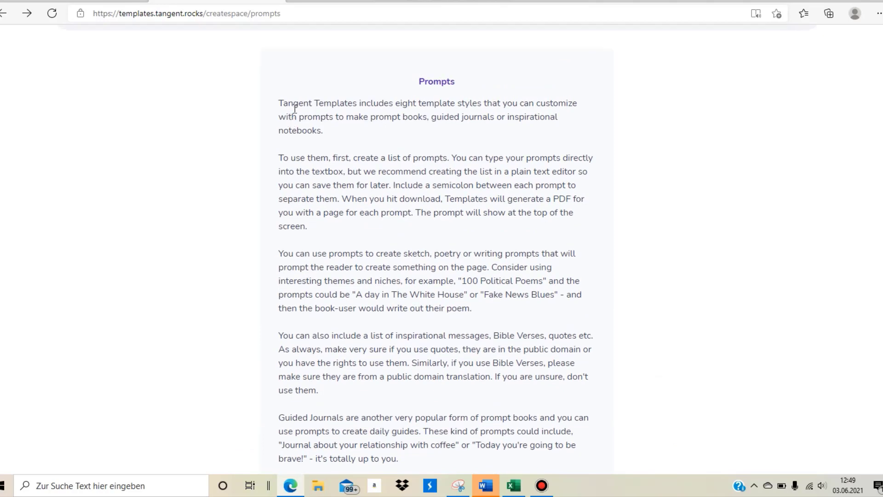
triple_click(295, 110)
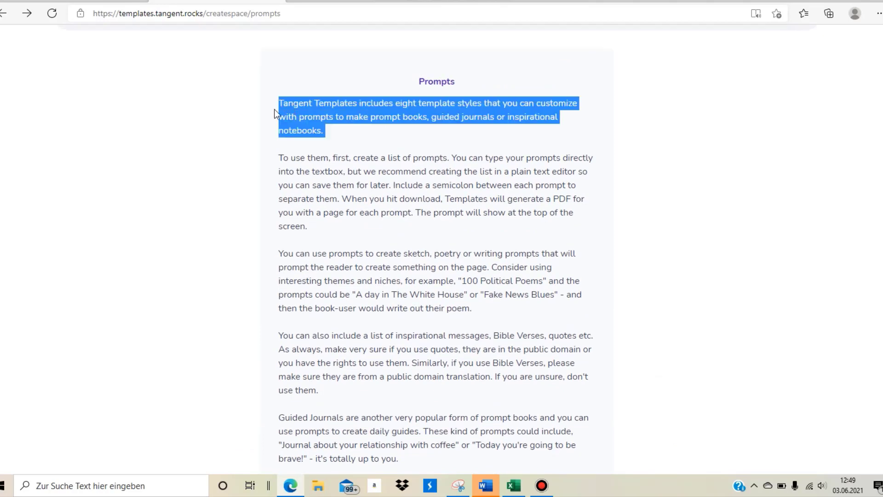
left_click(347, 138)
triple_click(392, 119)
left_click(509, 128)
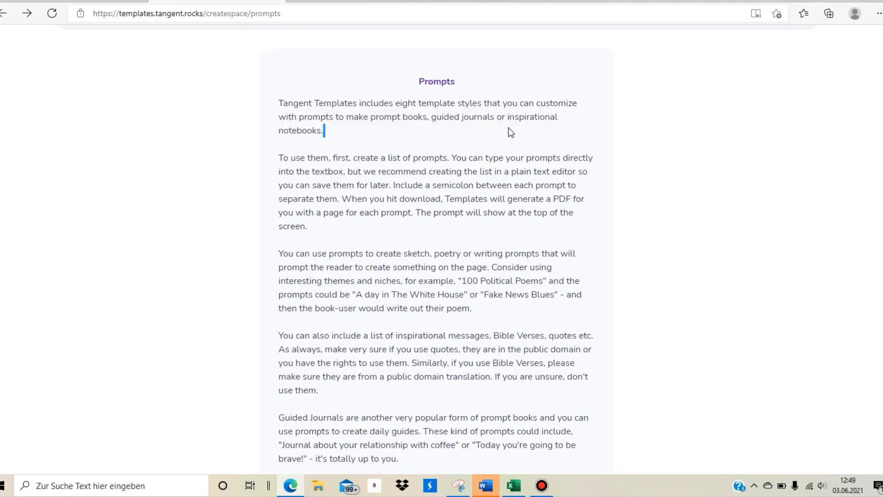
triple_click(436, 173)
Reopen the Wide Ruled Line Paper template, highlight its placeholder prompt in the preview and return to the Prompts gallery.
scroll(436, 177, "up", 4)
scroll(436, 177, "up", 10)
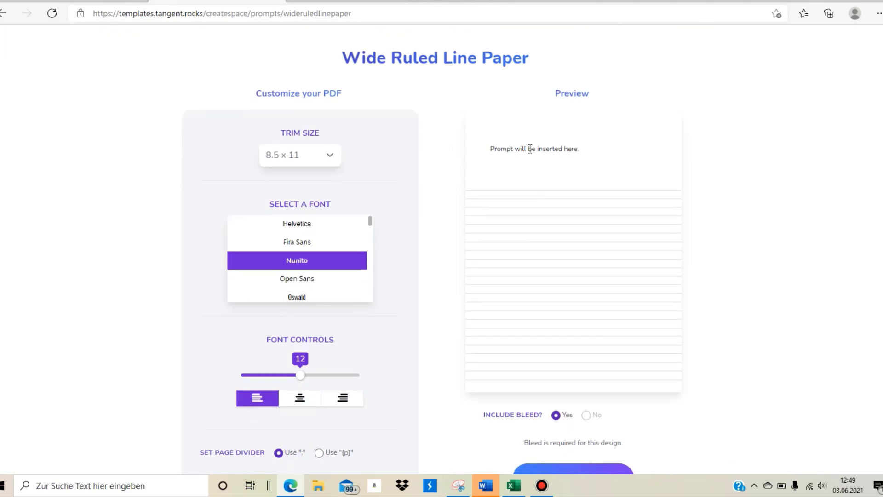
triple_click(530, 149)
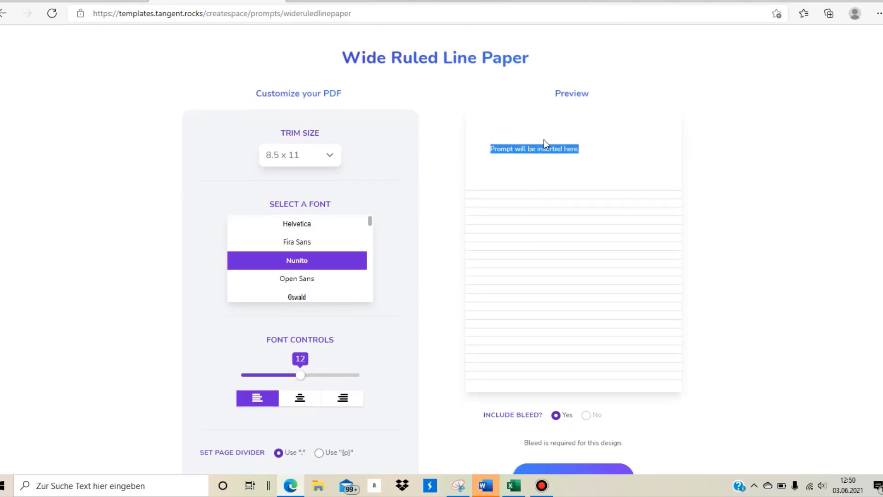
triple_click(533, 147)
left_click(2, 14)
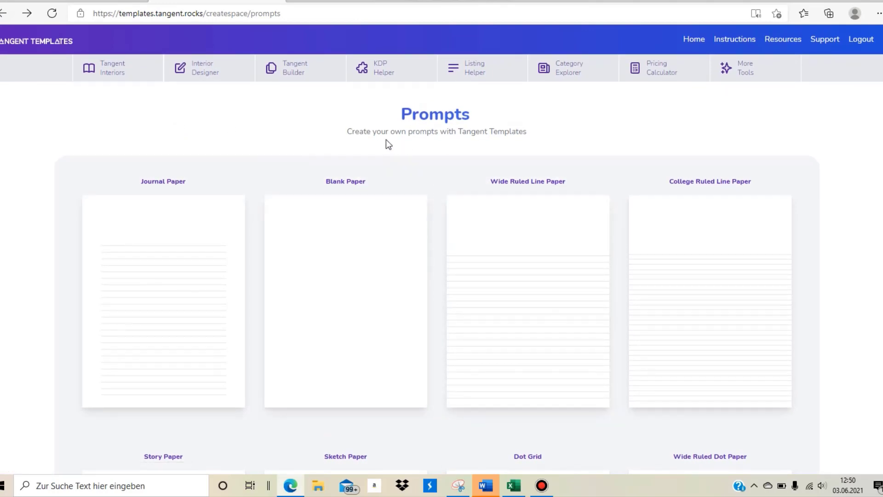
Start an Interior Designer project with a 6 x 9 trim size, bleed and margins for under 151 pages.
left_click(217, 62)
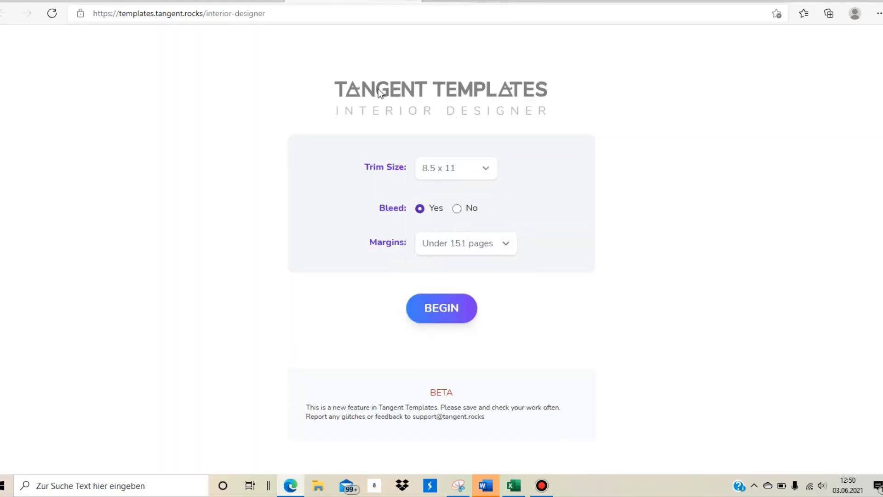
left_click(463, 172)
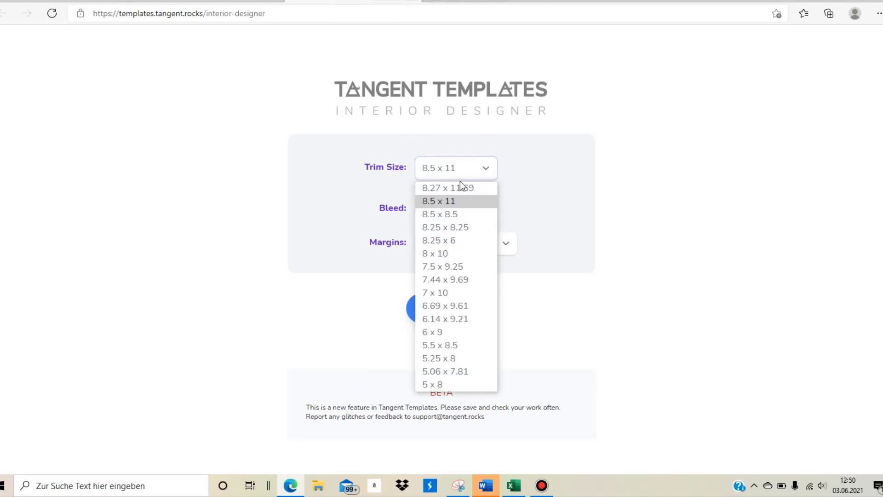
left_click(431, 332)
left_click(450, 256)
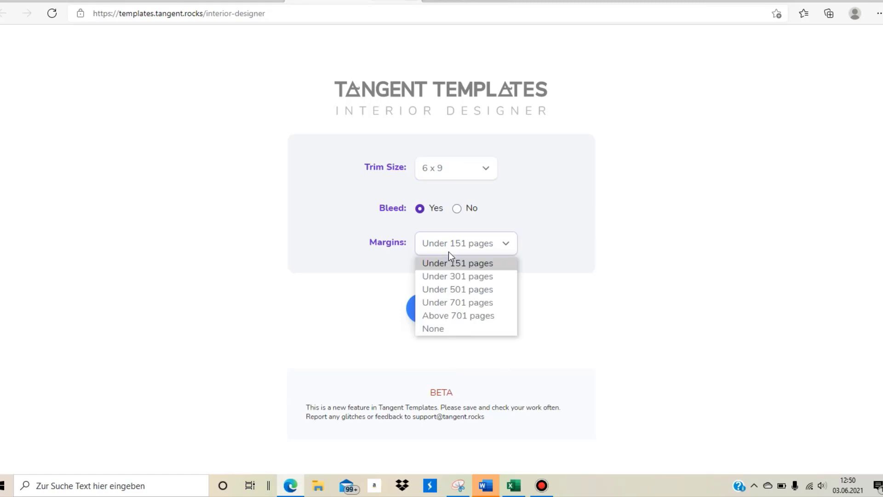
left_click(444, 263)
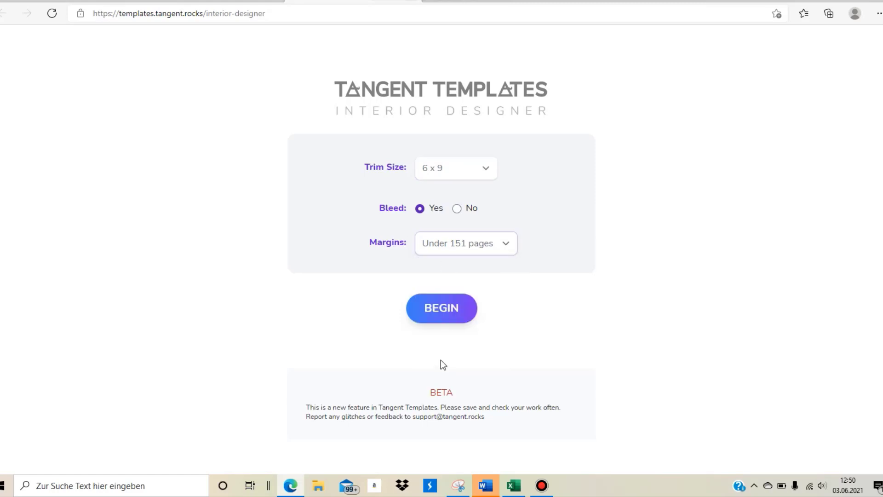
key("Down")
left_click(441, 309)
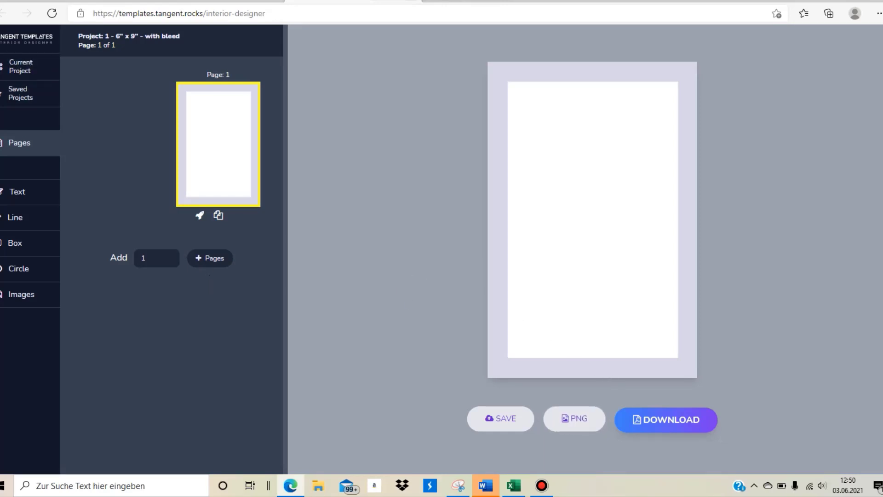
Add a default text element, a line, a box and a circle to the blank page.
left_click(5, 194)
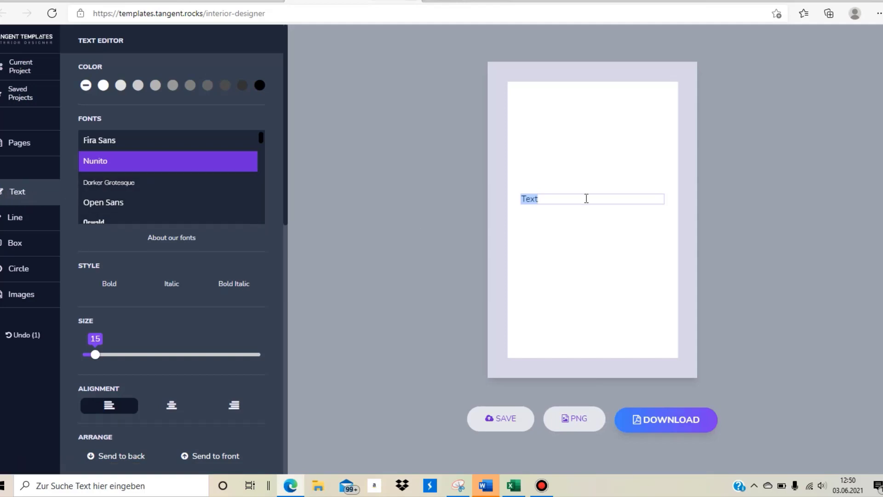
left_click(35, 215)
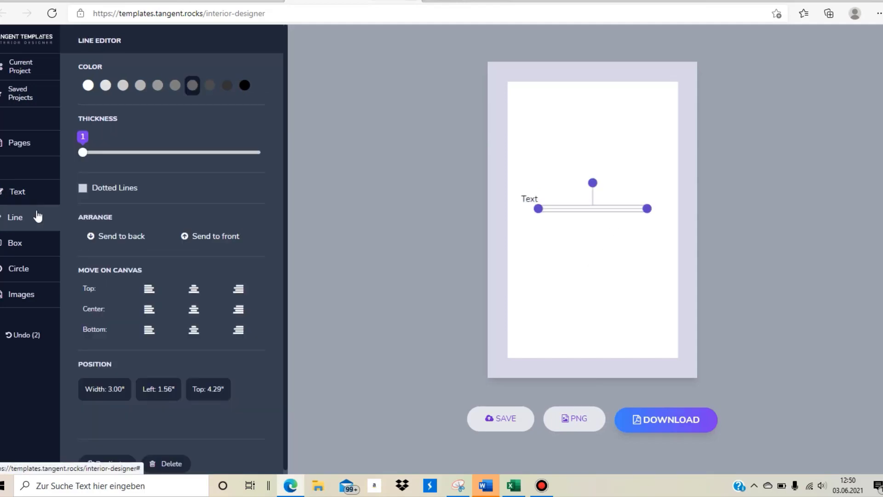
left_click(13, 251)
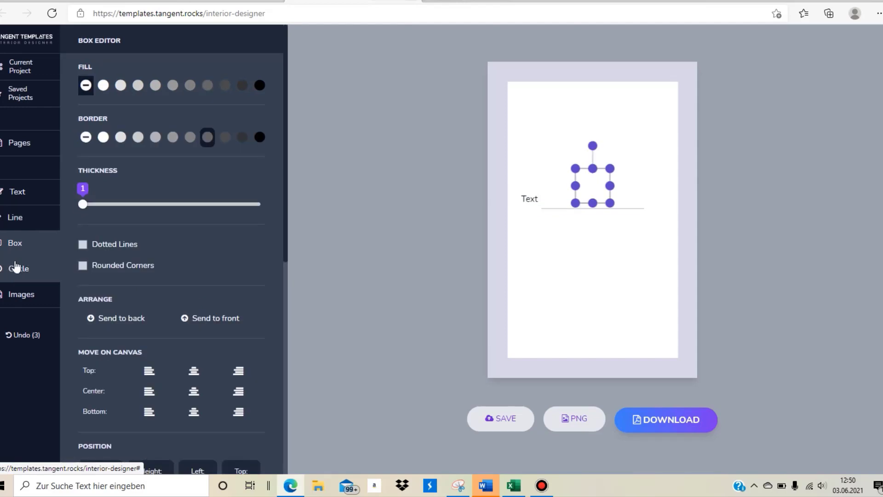
left_click(17, 269)
Add the first Sugar Skulls image to the upper half of the page, enlarged to about 2.81 by 4.10 inches.
left_click(19, 293)
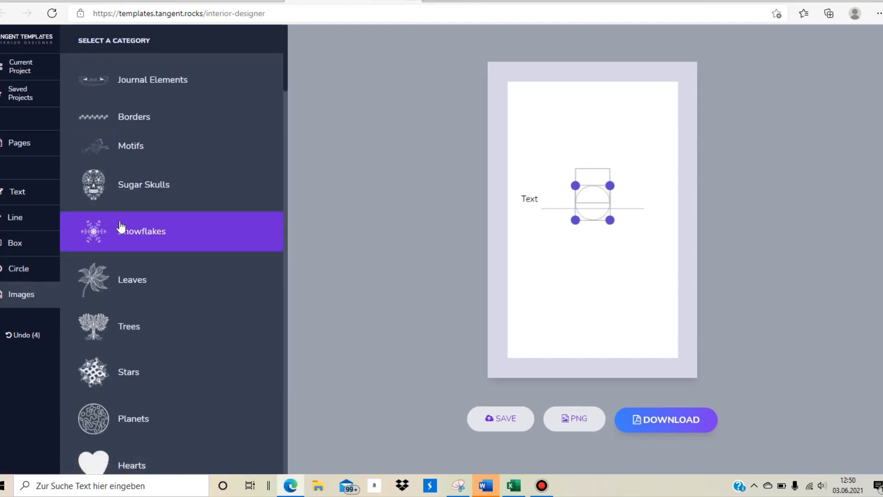
left_click(122, 193)
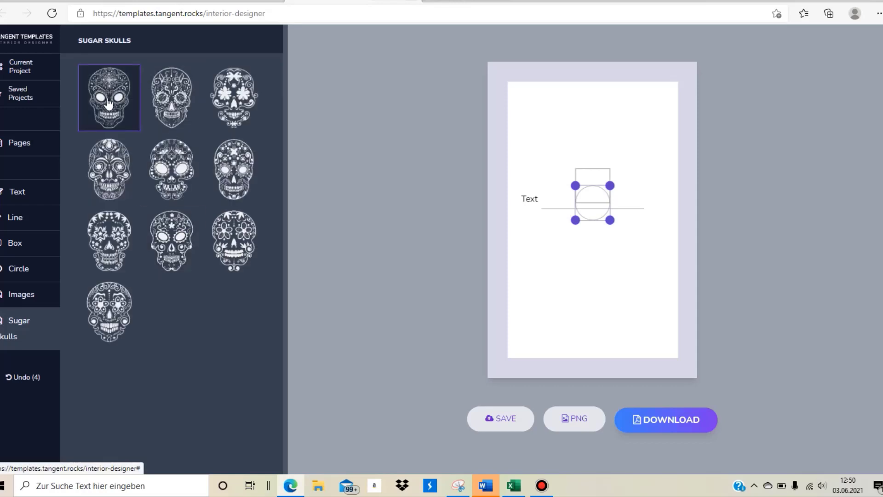
left_click(111, 107)
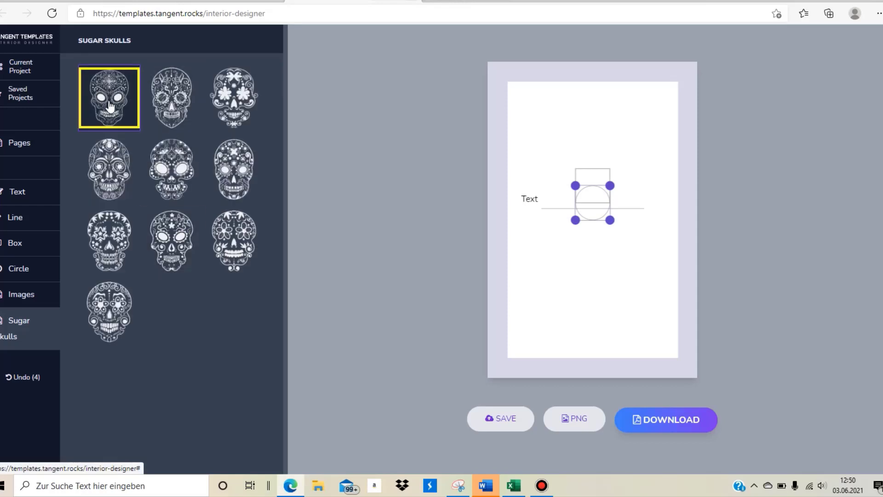
left_click(186, 105)
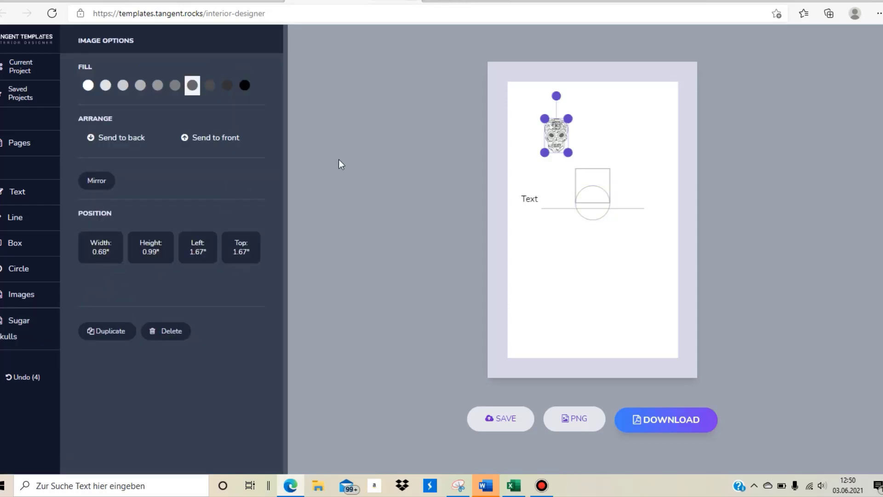
left_click_drag(568, 152, 640, 258)
left_click_drag(598, 215, 597, 195)
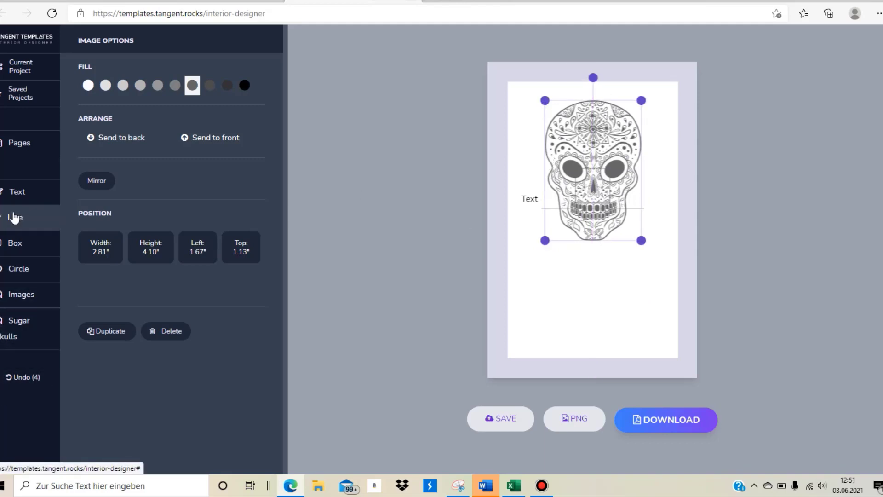
Browse the full list of image categories and look through the Wine Tasting images.
left_click(18, 293)
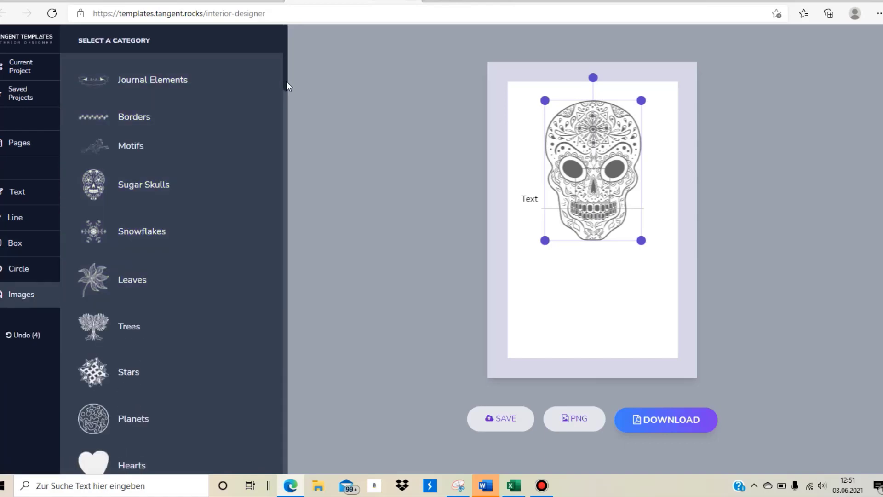
left_click_drag(287, 81, 307, 404)
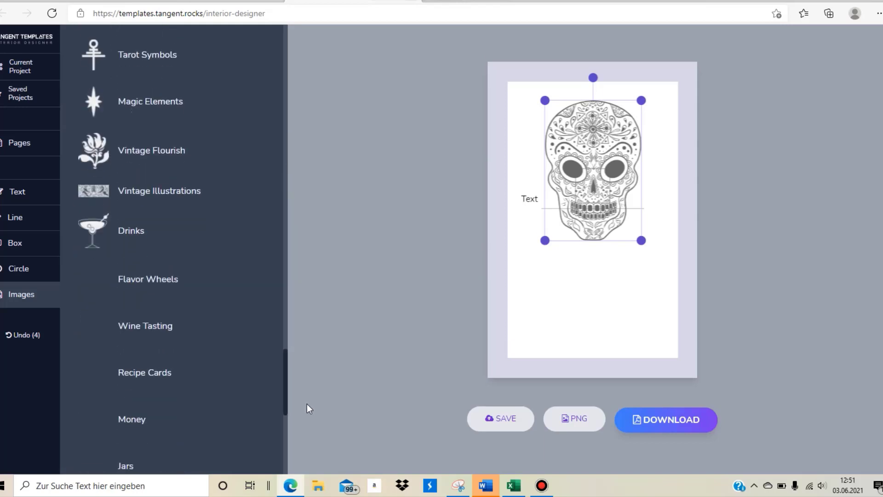
left_click(153, 336)
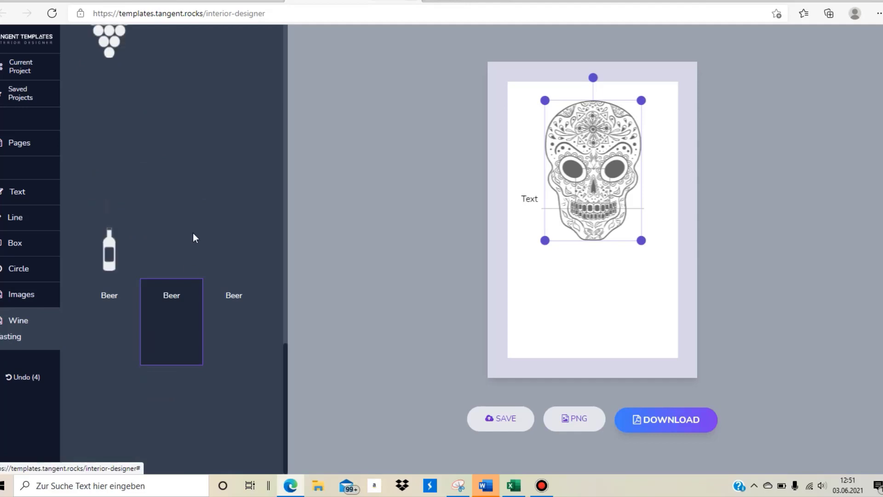
left_click(285, 317)
scroll(285, 386, "down", 1)
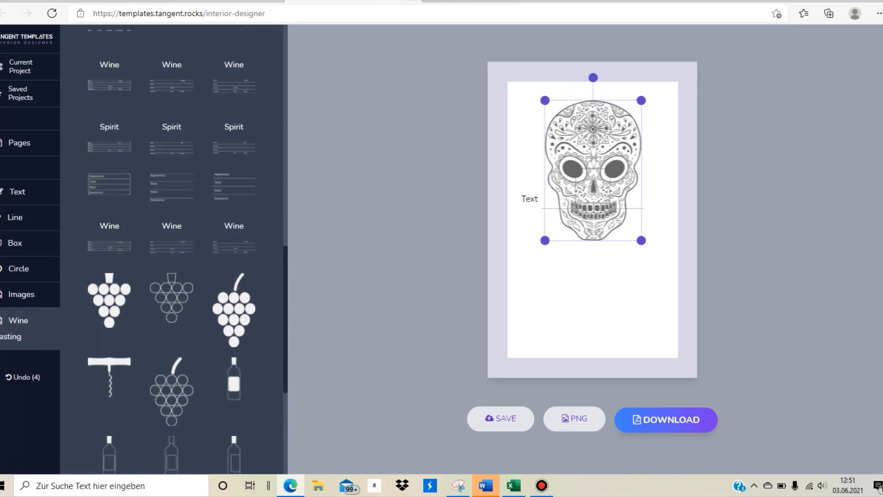
Leave the Interior Designer and open the Tangent Builder to view its quick start options.
left_click(416, 1)
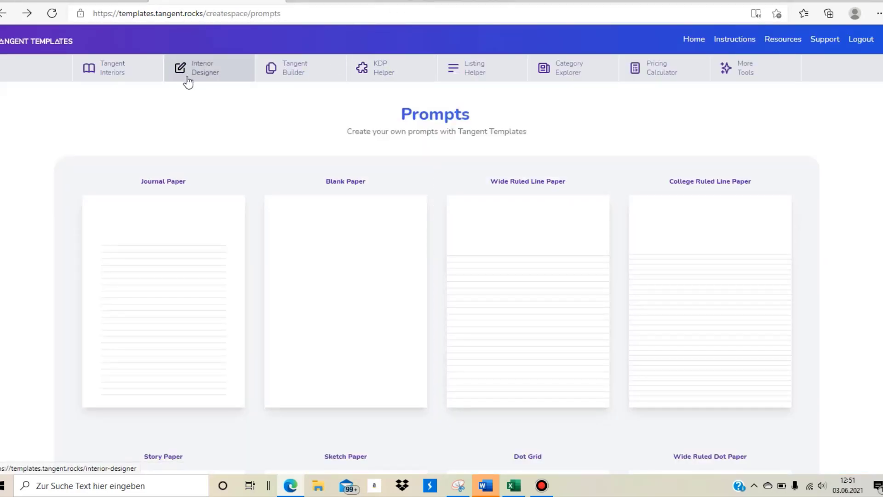
left_click(308, 70)
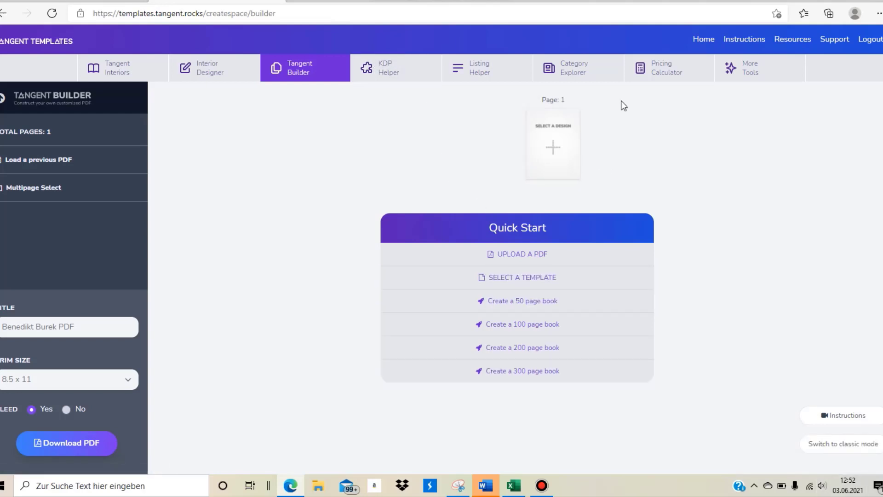
Generate KDP Helper dimensions for a 6 x 9 book with 120 pages and interior bleed, highlighting the bleed note.
left_click(403, 74)
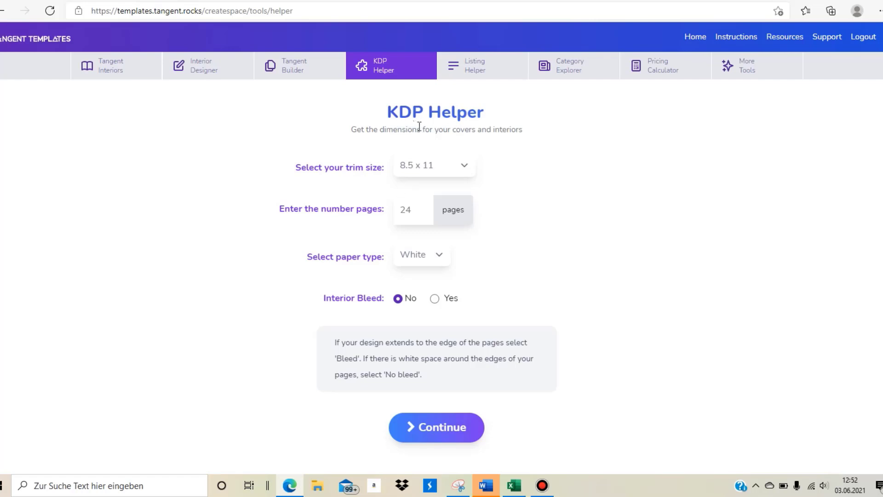
left_click(429, 167)
left_click(428, 239)
left_click_drag(412, 209, 359, 181)
type("120")
left_click(435, 298)
triple_click(399, 343)
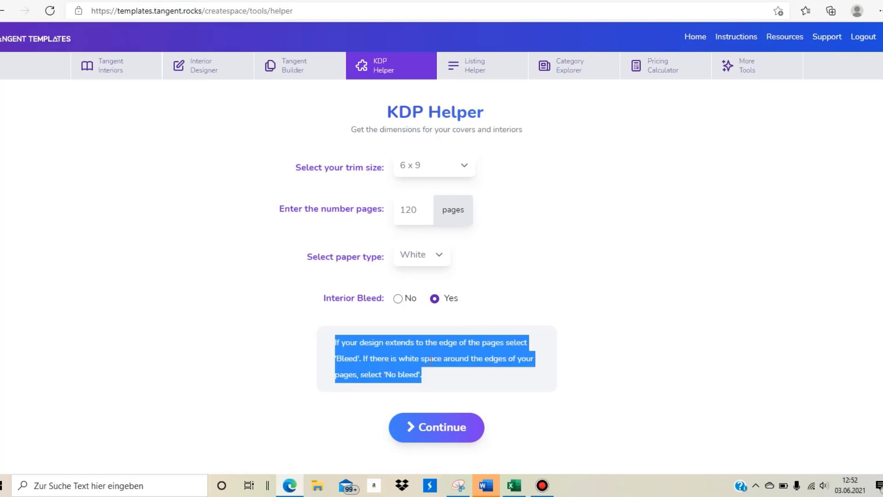
left_click(460, 435)
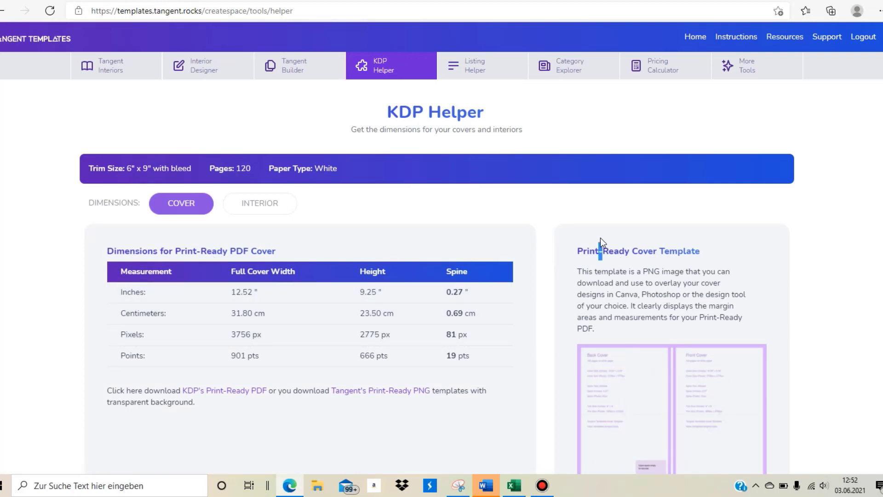
Highlight the Print-Ready Cover Template heading and review the cover dimensions, template preview and margin table.
triple_click(597, 250)
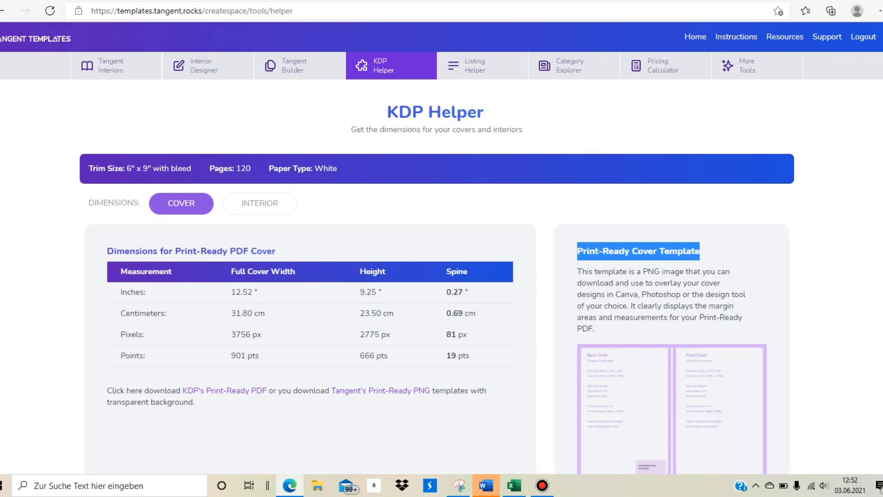
scroll(437, 249, "down", 5)
scroll(441, 249, "down", 2)
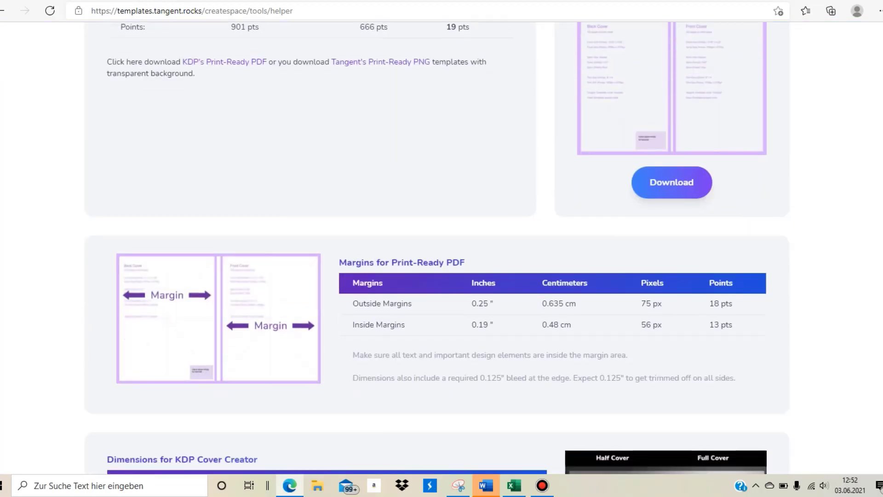
scroll(442, 248, "up", 6)
scroll(442, 248, "down", 1)
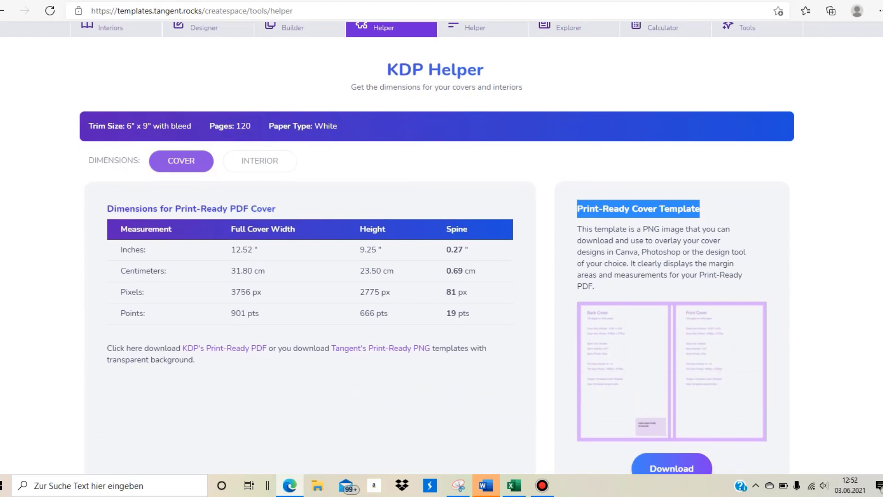
Leave the KDP Helper, open the Listing Helper and look through its form down to the plugin instructions.
scroll(441, 249, "down", 1)
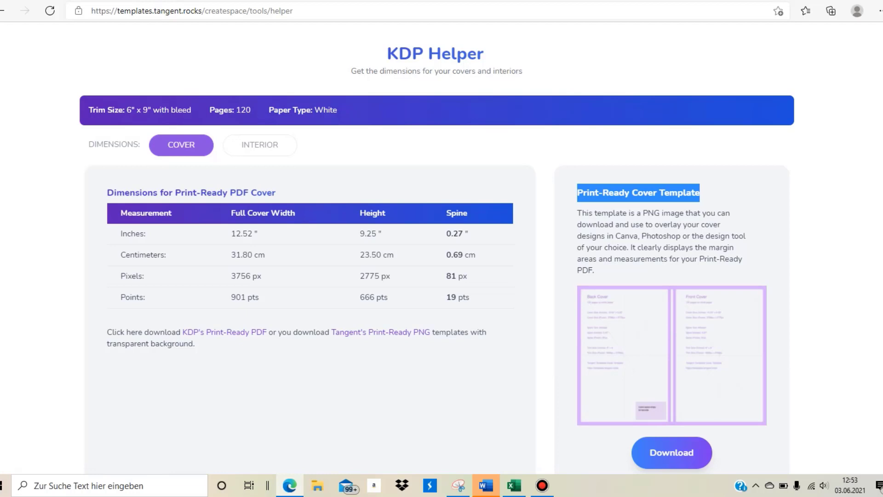
scroll(623, 178, "down", 4)
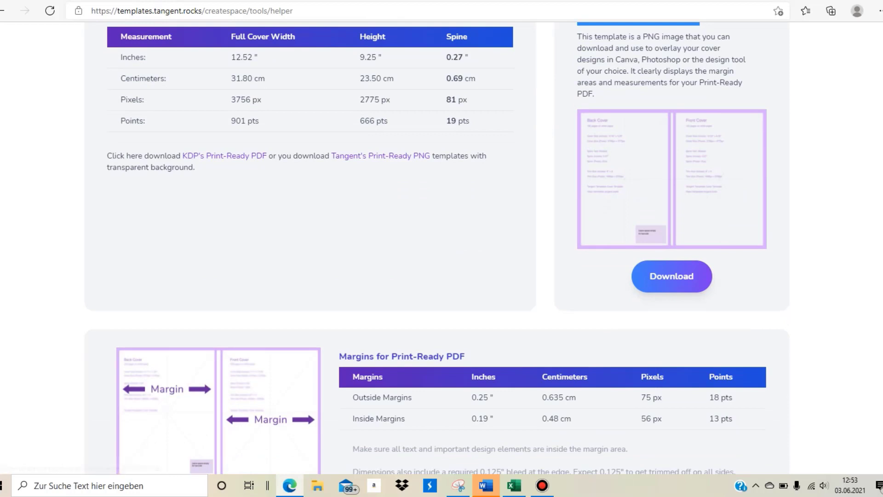
scroll(878, 71, "up", 5)
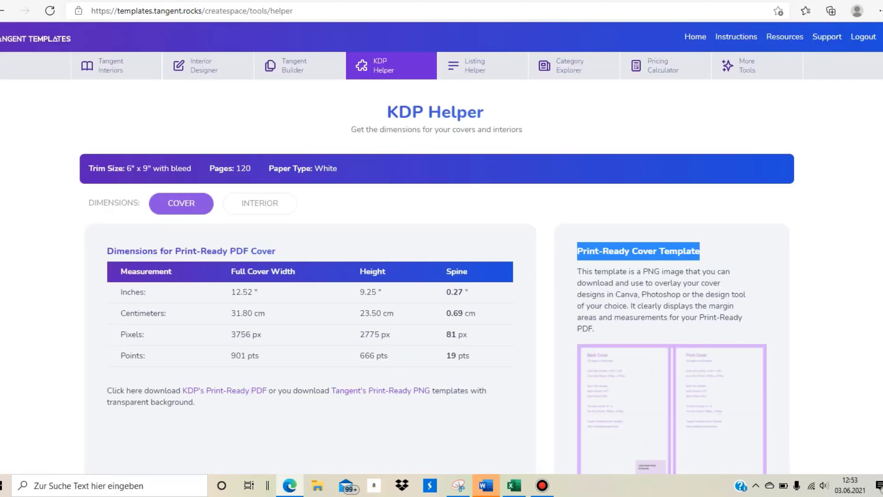
left_click(503, 77)
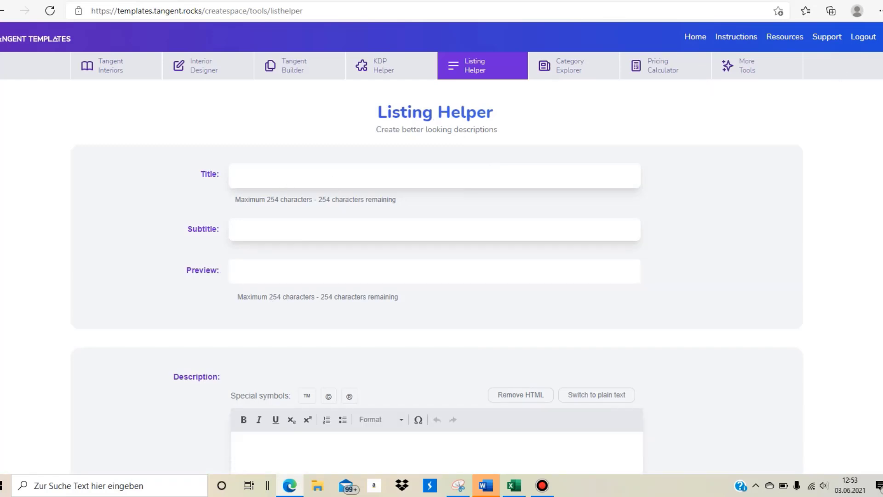
scroll(436, 248, "down", 14)
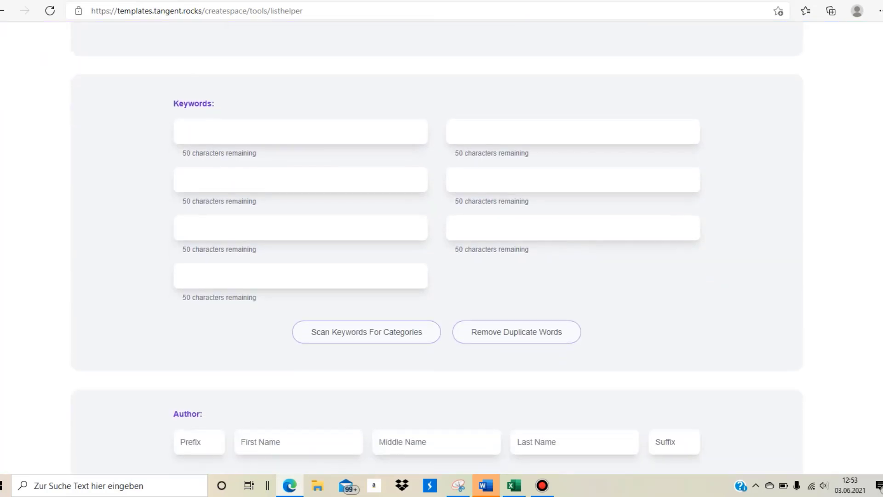
scroll(437, 248, "down", 15)
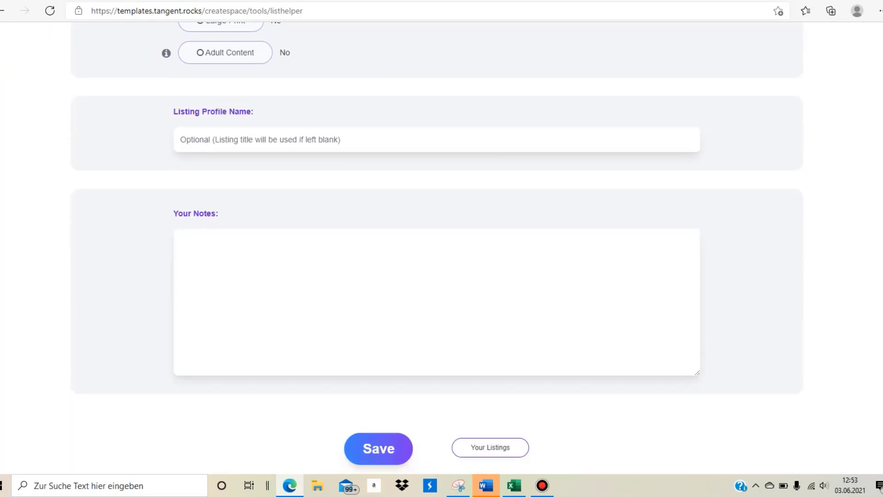
scroll(437, 249, "down", 5)
scroll(354, 187, "down", 4)
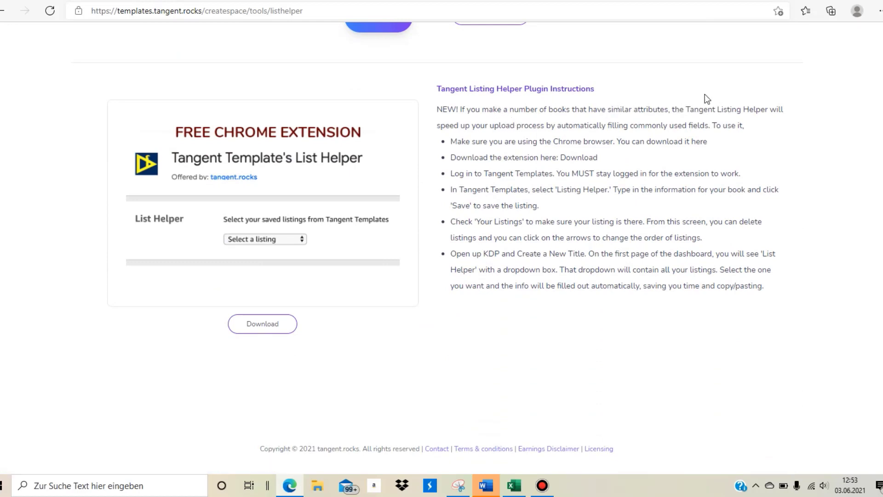
Highlight in turn the Listing Helper plugin's introduction and its Chrome browser, extension download and login instructions.
triple_click(479, 125)
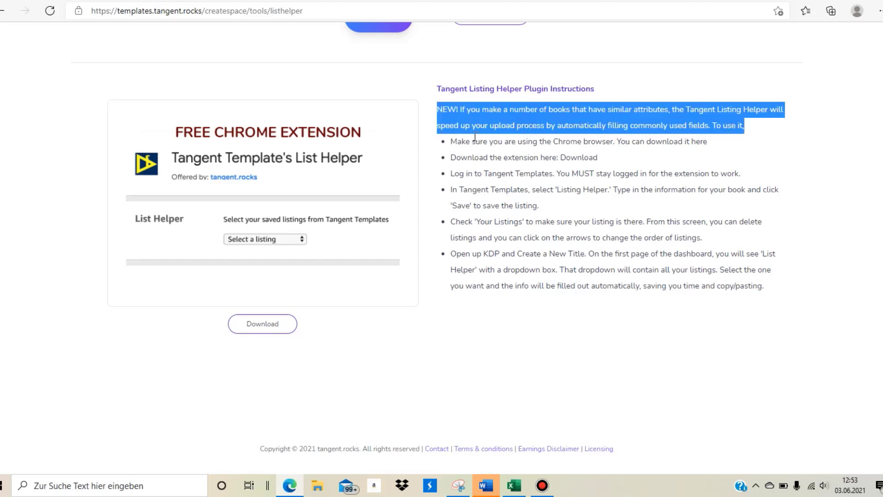
triple_click(465, 142)
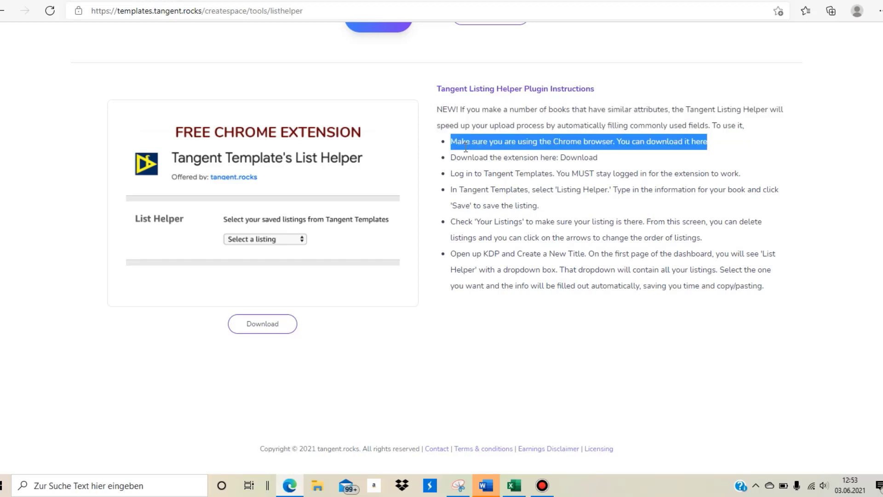
triple_click(495, 161)
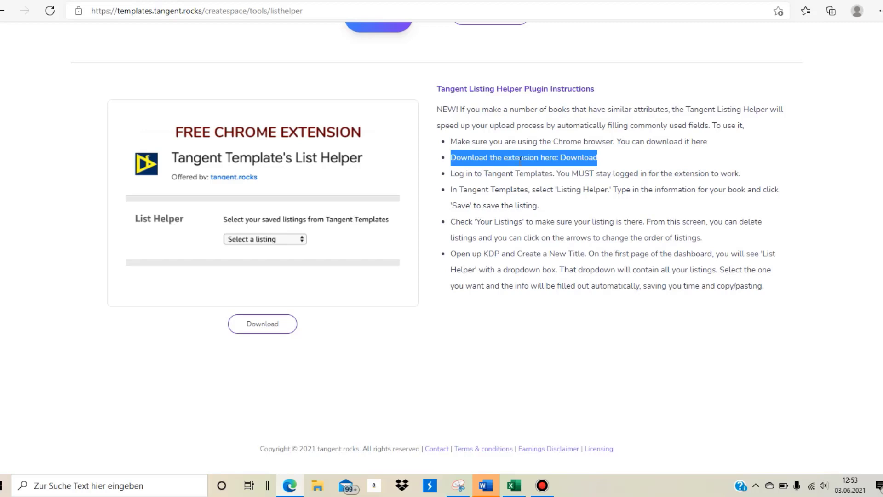
triple_click(500, 173)
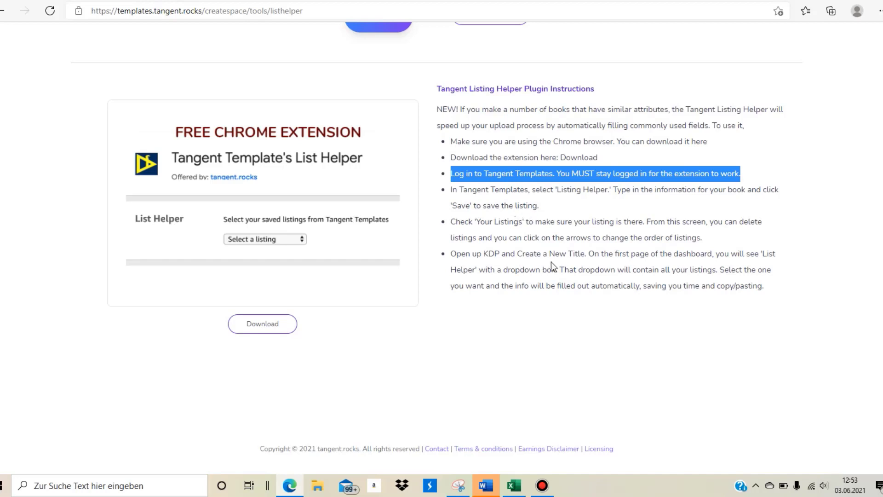
Review the Listing Helper's description, keyword, author, series, category and content option fields again.
scroll(437, 249, "up", 15)
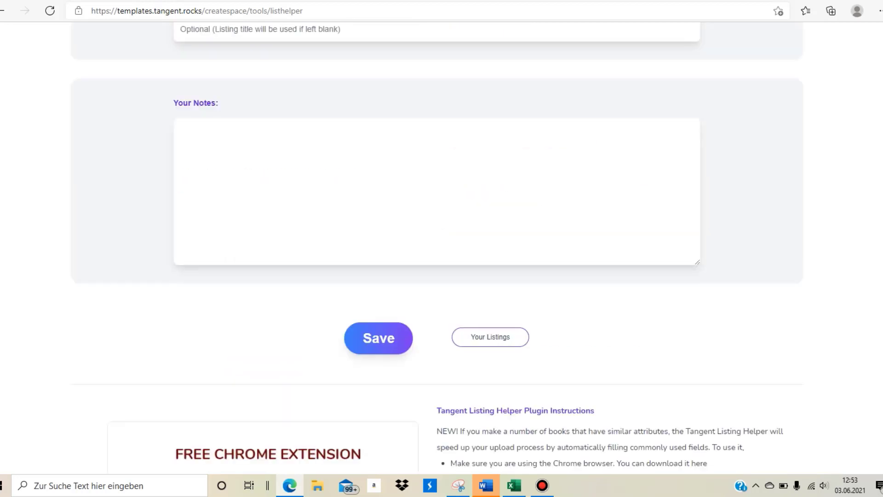
scroll(437, 248, "up", 10)
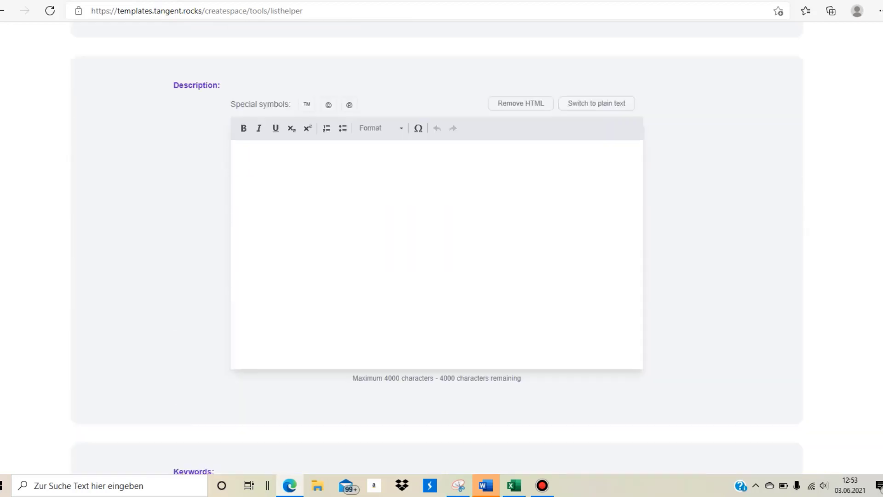
scroll(437, 249, "down", 15)
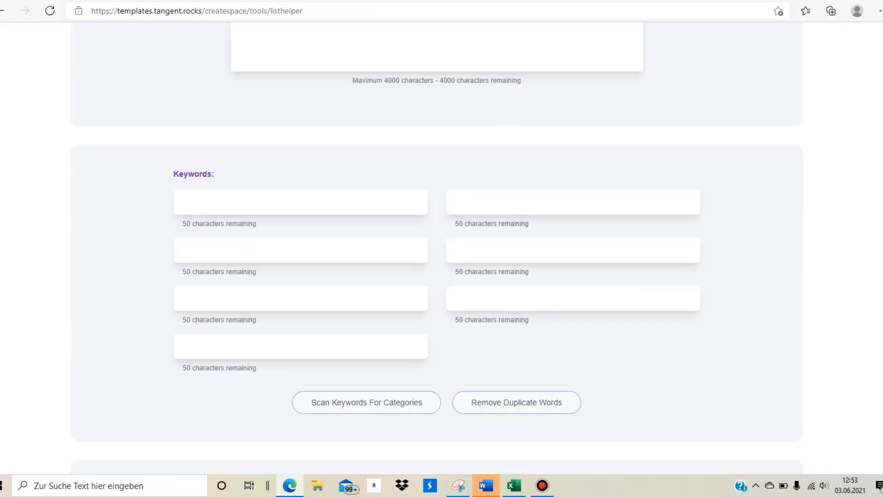
scroll(436, 249, "down", 13)
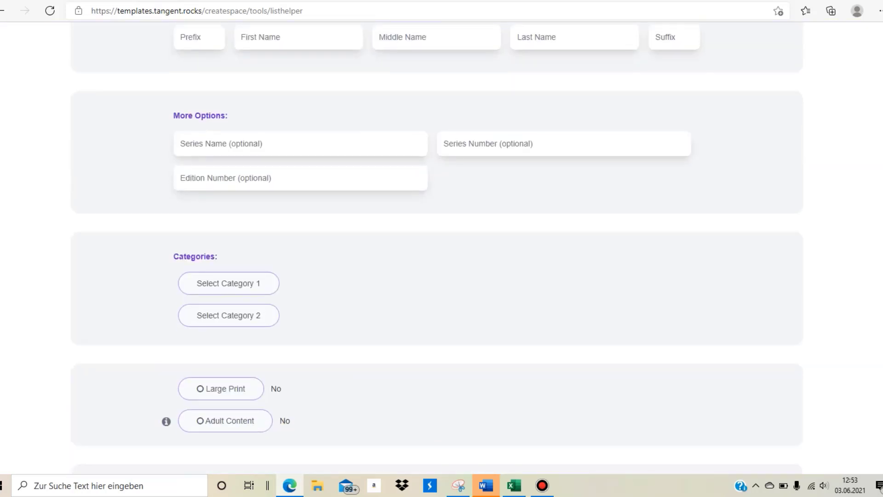
scroll(437, 249, "up", 20)
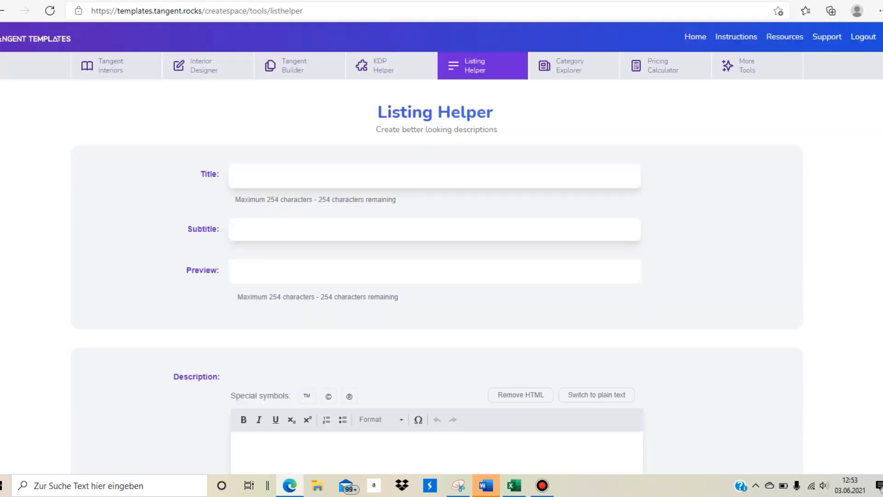
Open the Category Explorer, search all categories for "journal" and look through the paperback and keyword results.
left_click(561, 76)
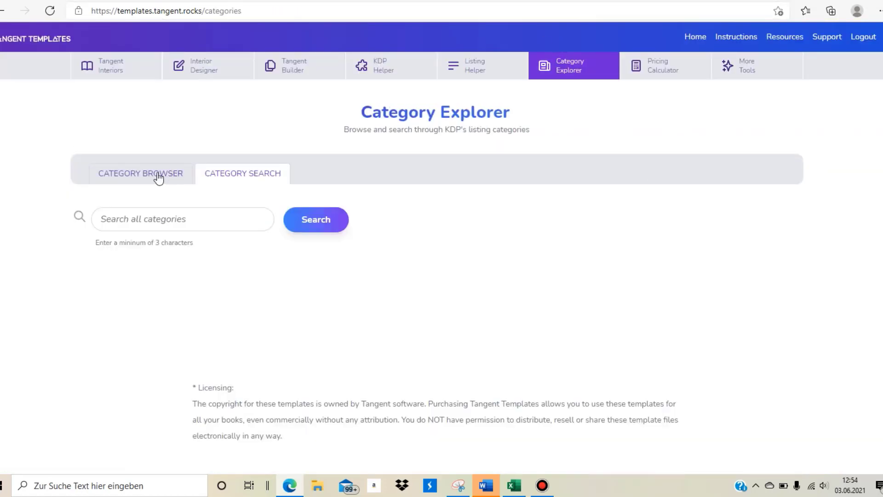
left_click(147, 225)
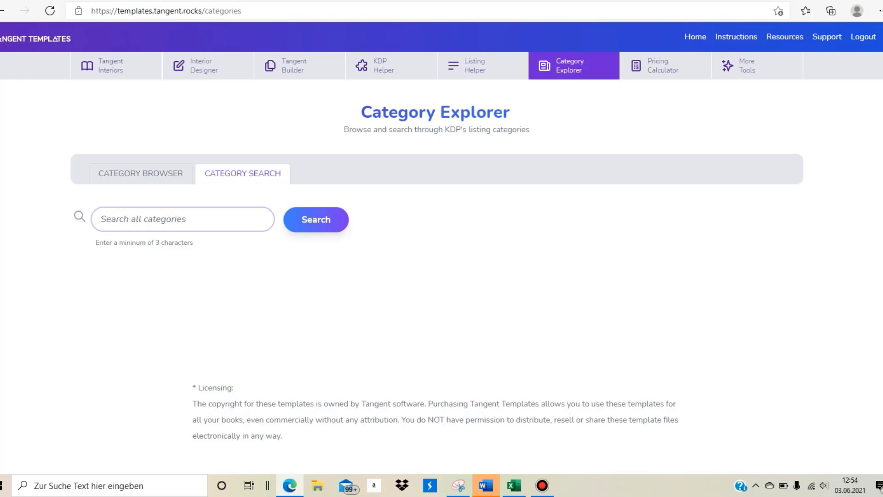
scroll(651, 152, "down", 3)
scroll(651, 152, "up", 3)
type("l")
key("Return")
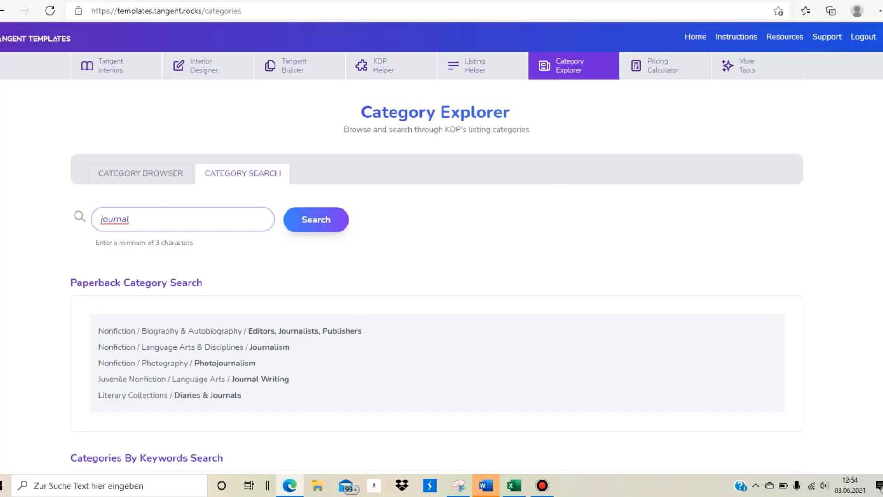
scroll(437, 276, "down", 4)
scroll(437, 275, "up", 3)
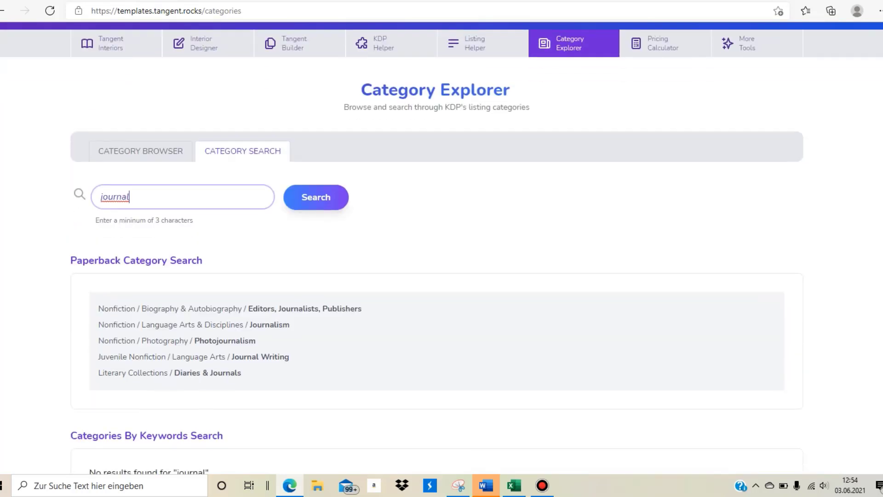
scroll(437, 276, "down", 1)
Switch to the Category Browser and select the paperback category Juvenile Nonfiction / Activity Books.
left_click(129, 150)
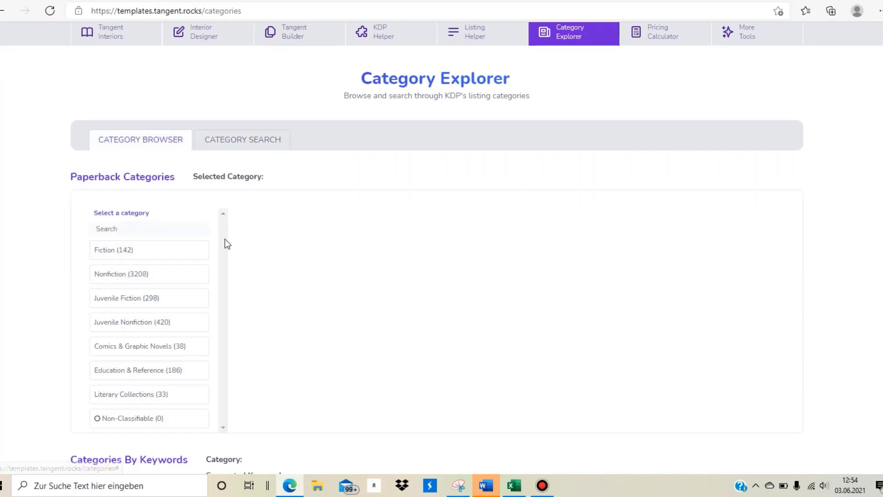
scroll(441, 249, "down", 2)
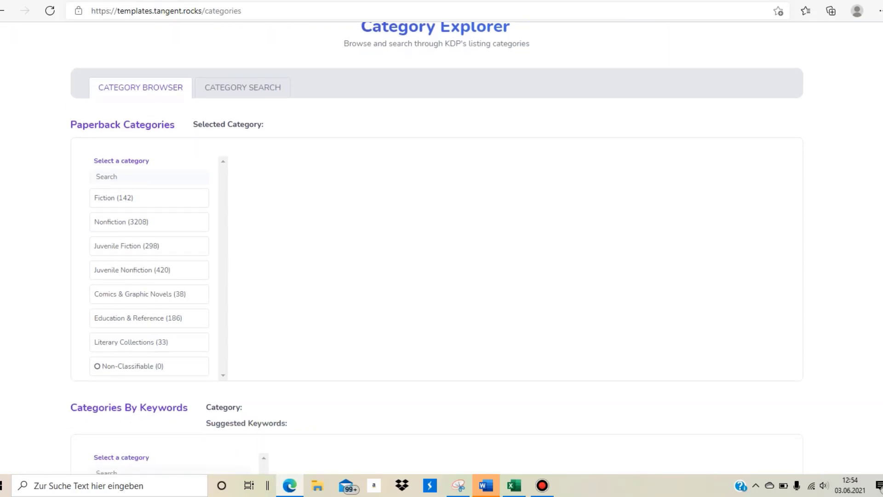
scroll(473, 132, "down", 3)
scroll(473, 132, "up", 5)
scroll(473, 132, "down", 1)
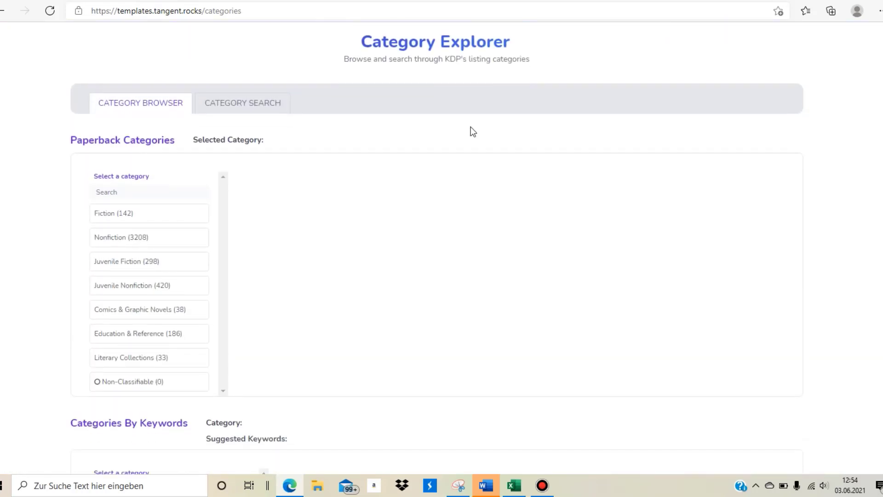
left_click(136, 288)
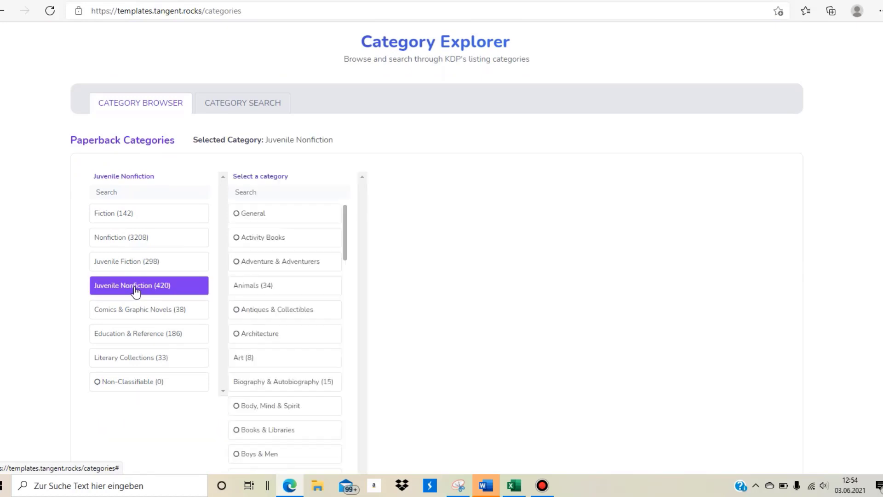
left_click(262, 243)
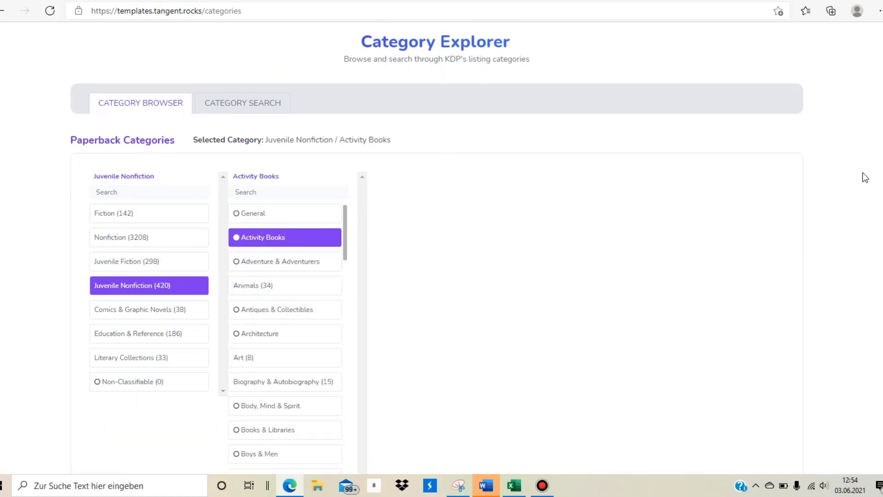
Examine the Paperback Categories columns and the list of Categories By Keywords.
scroll(441, 276, "down", 6)
scroll(442, 248, "down", 20)
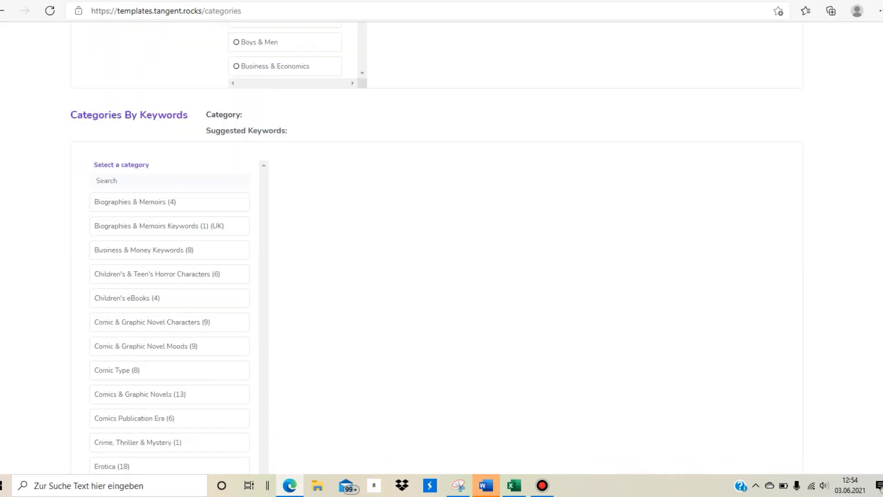
scroll(442, 248, "up", 20)
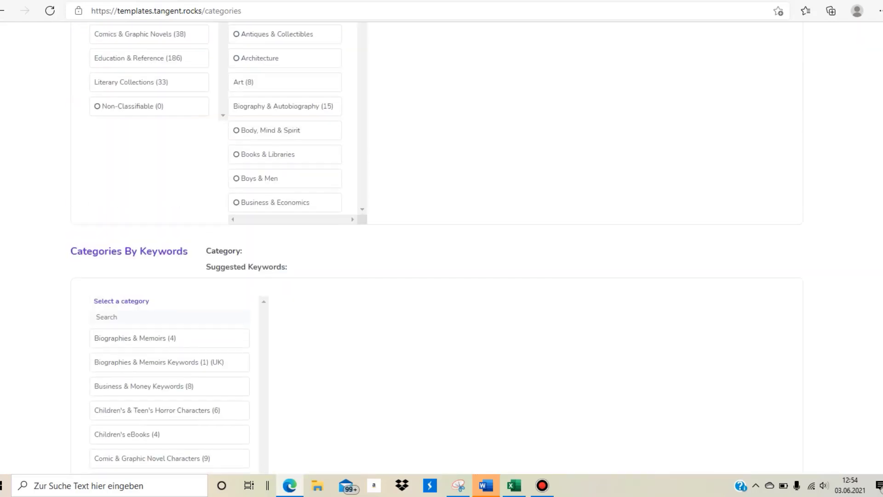
scroll(441, 248, "down", 3)
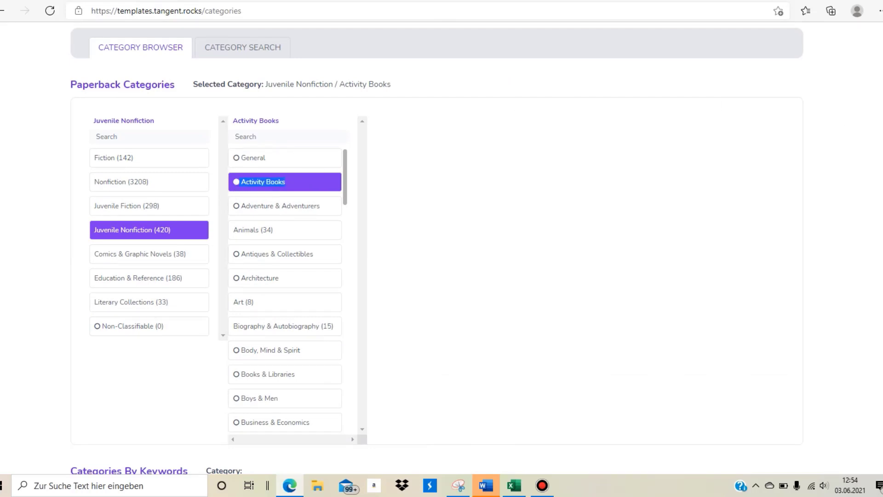
scroll(876, 113, "down", 9)
scroll(442, 248, "up", 1)
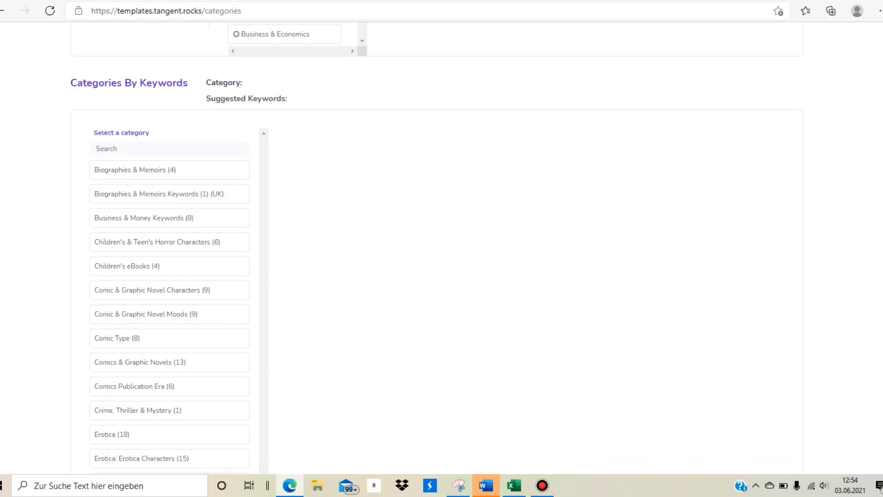
scroll(442, 248, "down", 1)
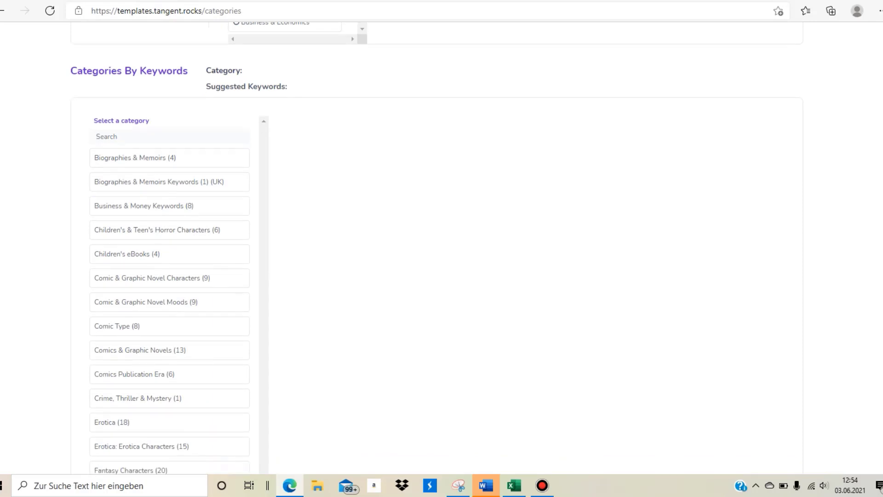
scroll(442, 248, "up", 2)
scroll(441, 249, "down", 3)
scroll(147, 220, "up", 1)
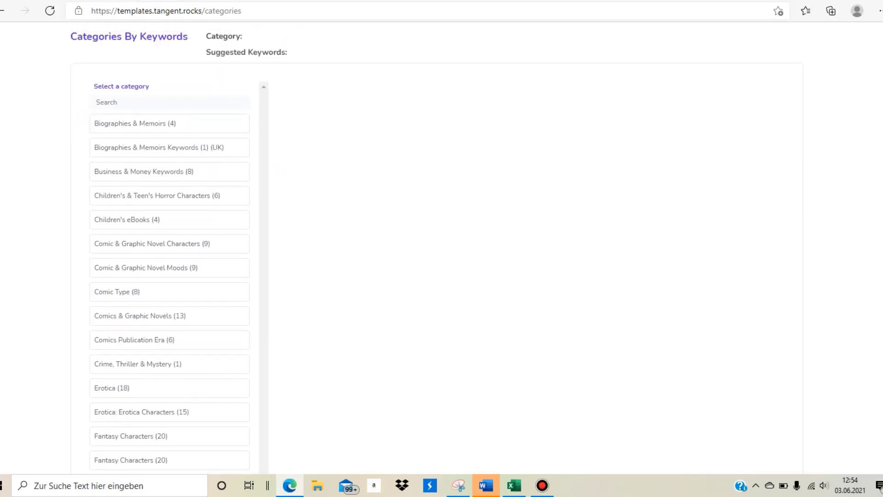
Under Categories By Keywords, select Children's eBooks / Children's Fantasy & Magic / Sword & Sorcery and the keyword "magic".
left_click(138, 228)
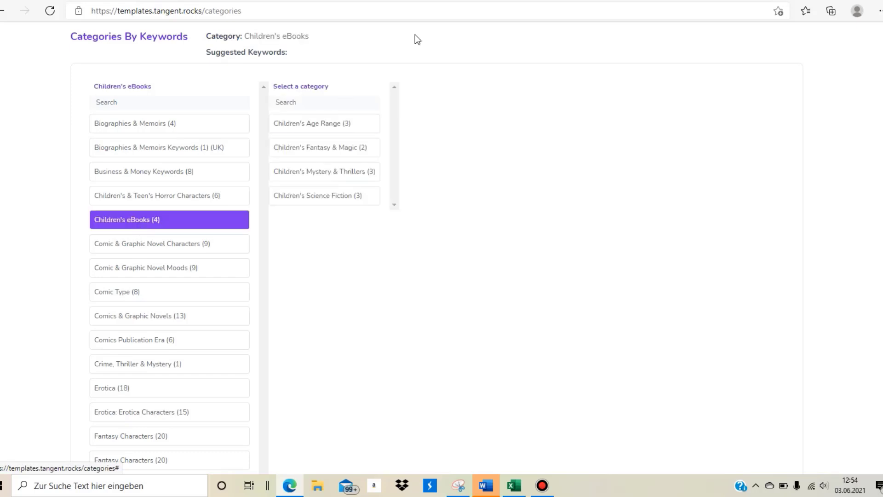
left_click(304, 155)
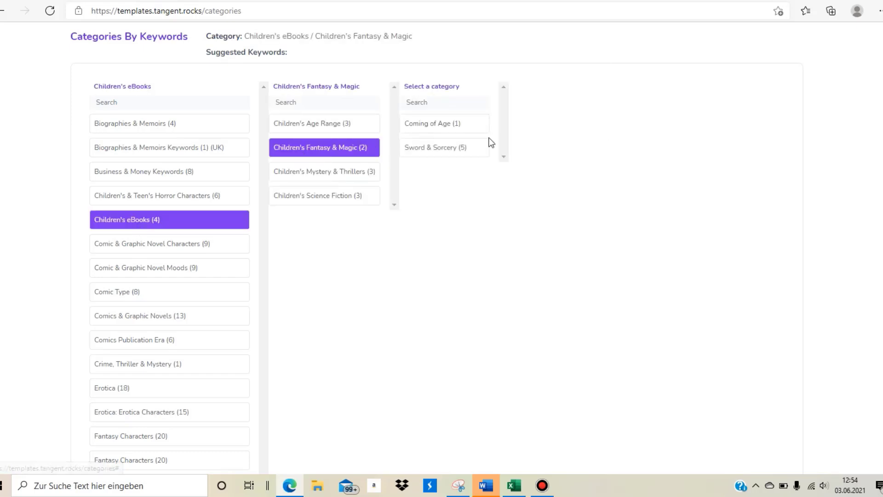
left_click(446, 150)
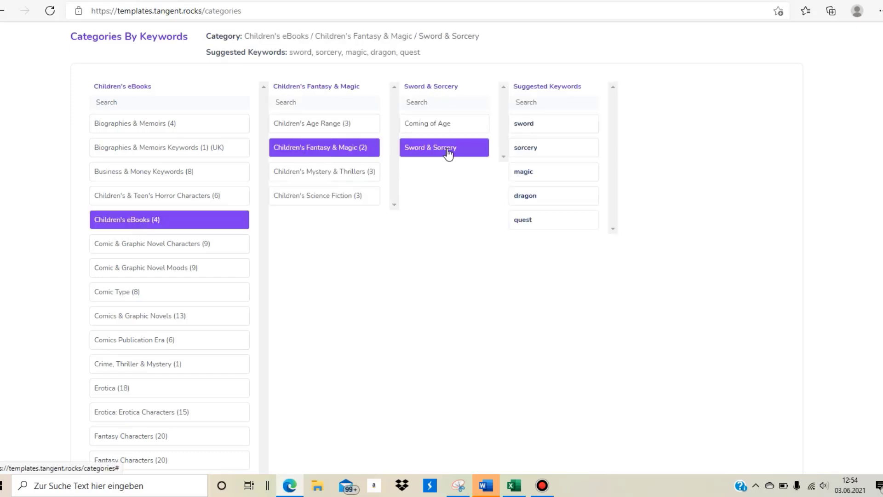
left_click(542, 170)
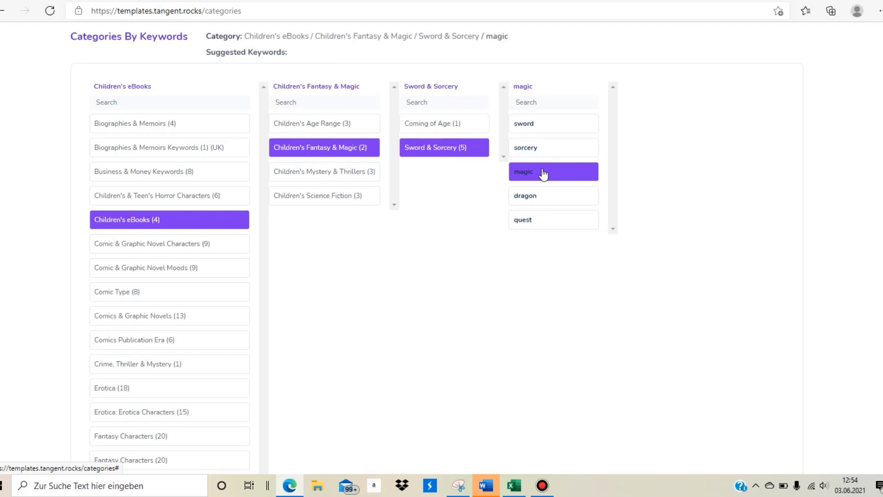
Under Categories By Keywords, choose the keyword "sorcery" and switch the top-level category to Comics & Graphic Novels.
left_click(545, 122)
left_click(528, 147)
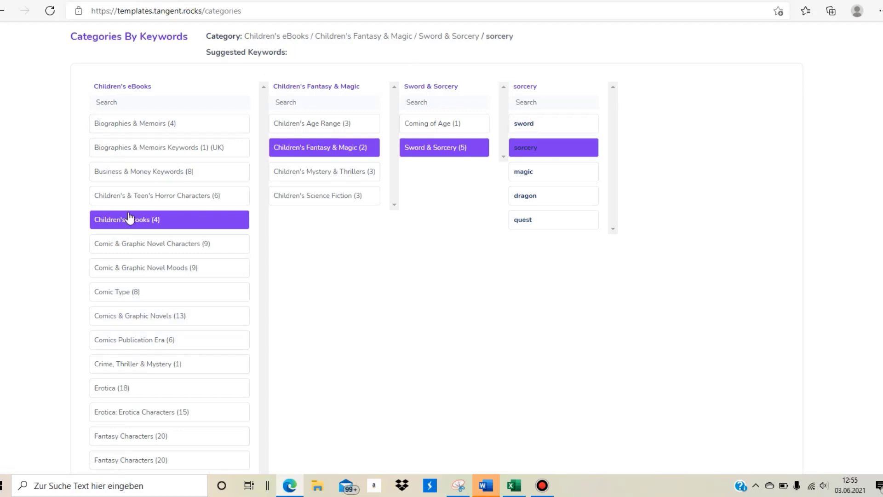
left_click(118, 295)
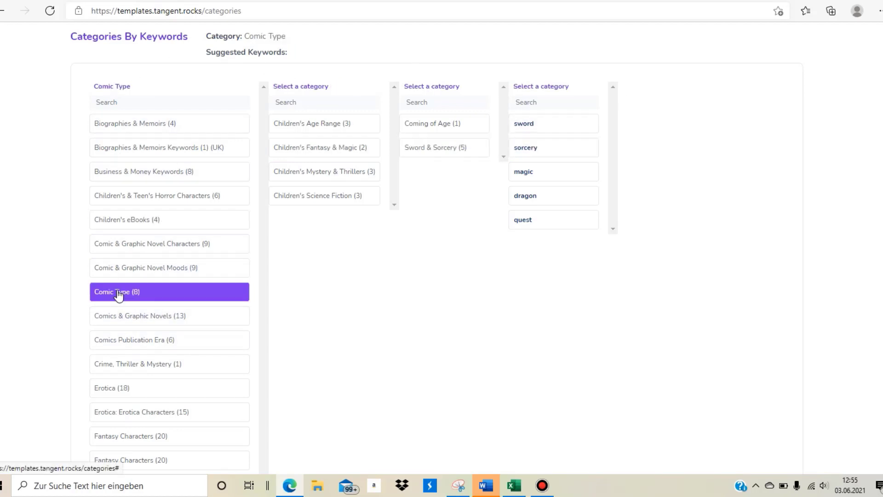
left_click(131, 349)
left_click(140, 319)
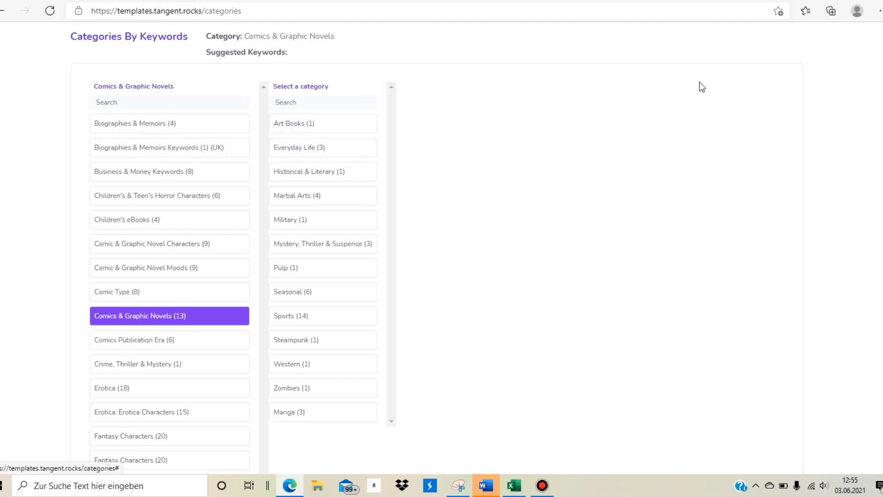
Look through the keyword category list and set the paperback category to Juvenile Nonfiction / General.
scroll(699, 84, "up", 8)
scroll(437, 249, "up", 4)
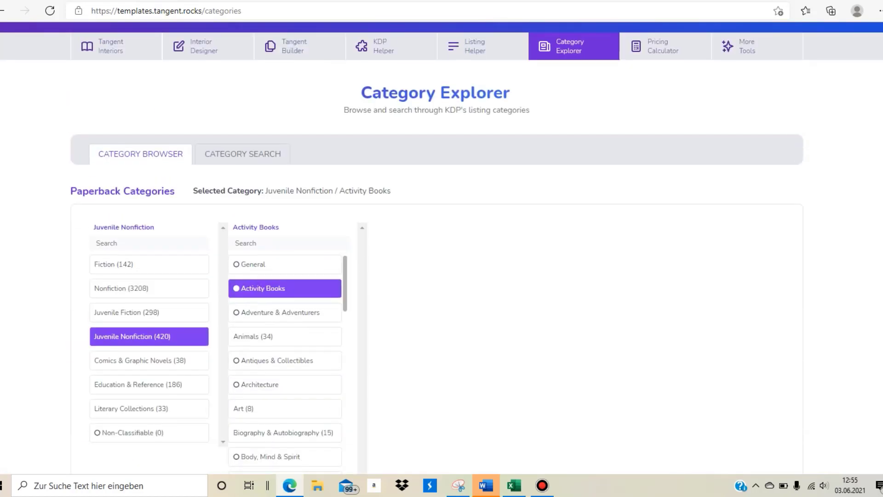
scroll(436, 248, "down", 7)
scroll(317, 228, "down", 11)
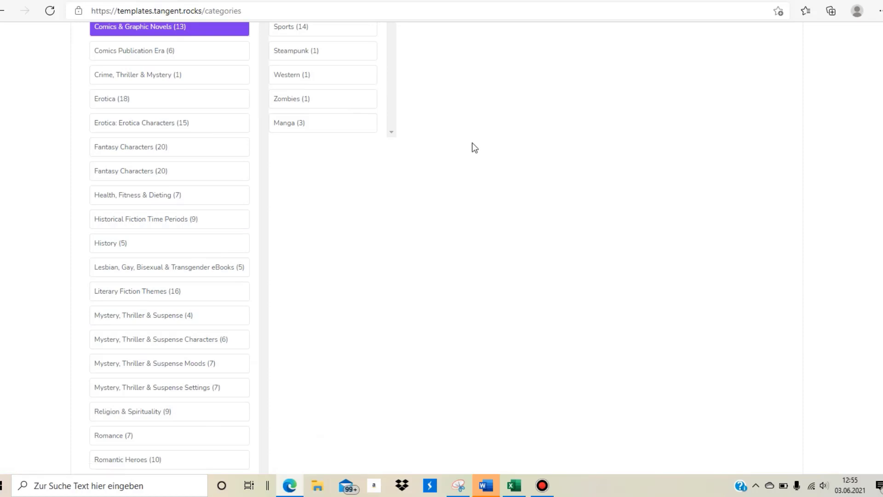
scroll(442, 248, "down", 10)
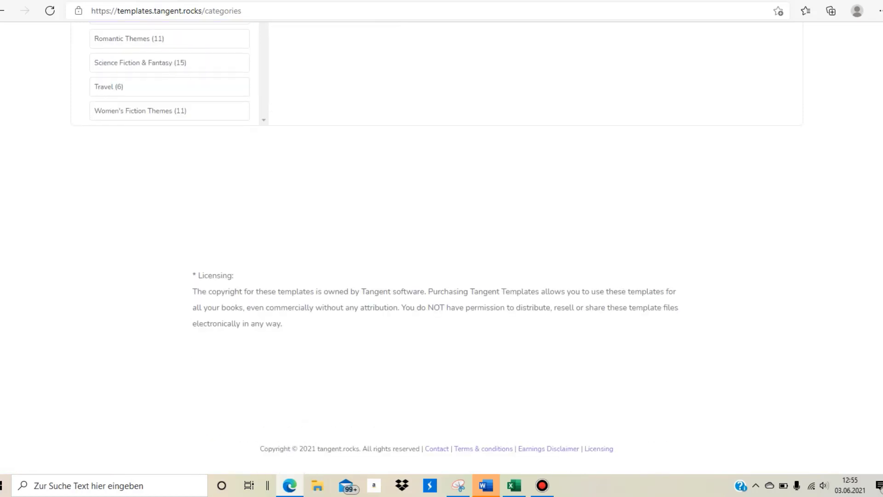
scroll(441, 248, "up", 10)
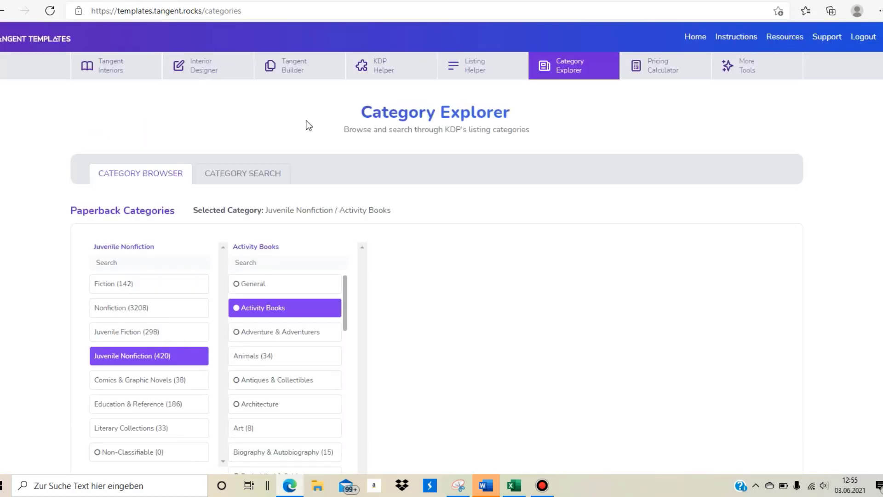
left_click(260, 287)
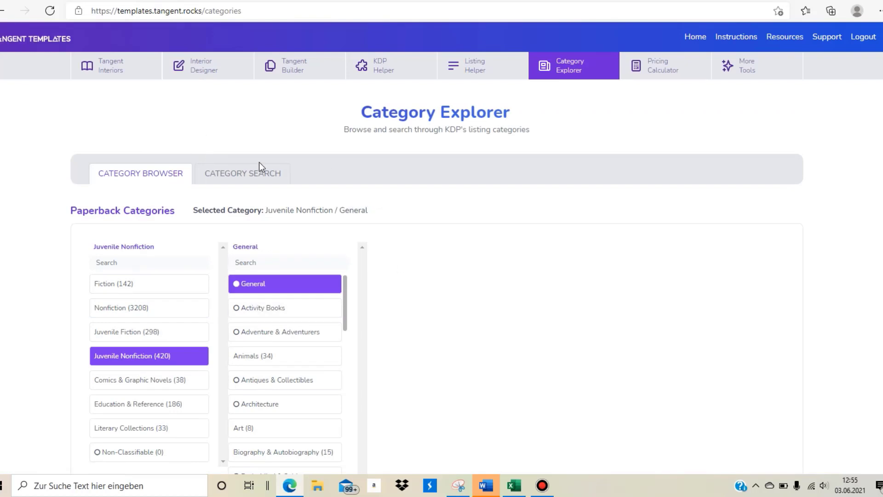
In the Pricing Calculator, calculate royalties for a black-ink book with 120 pages and a $6.9 list price, and review the results.
left_click(664, 74)
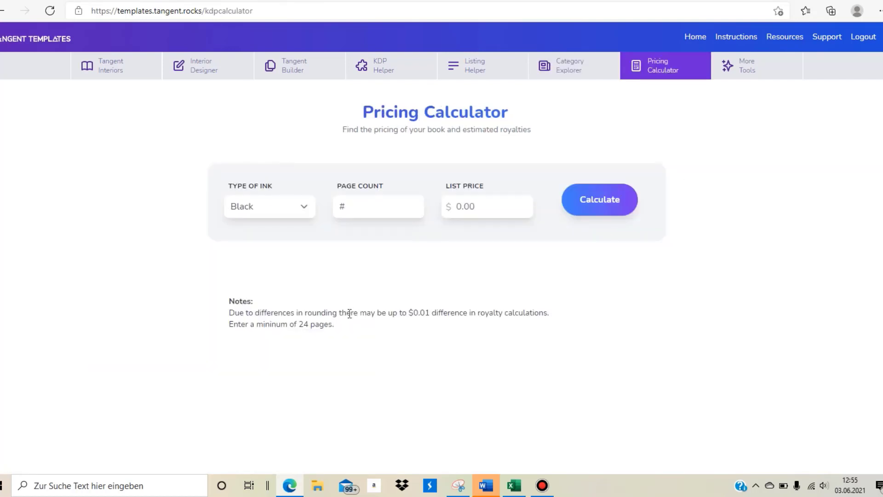
left_click(356, 209)
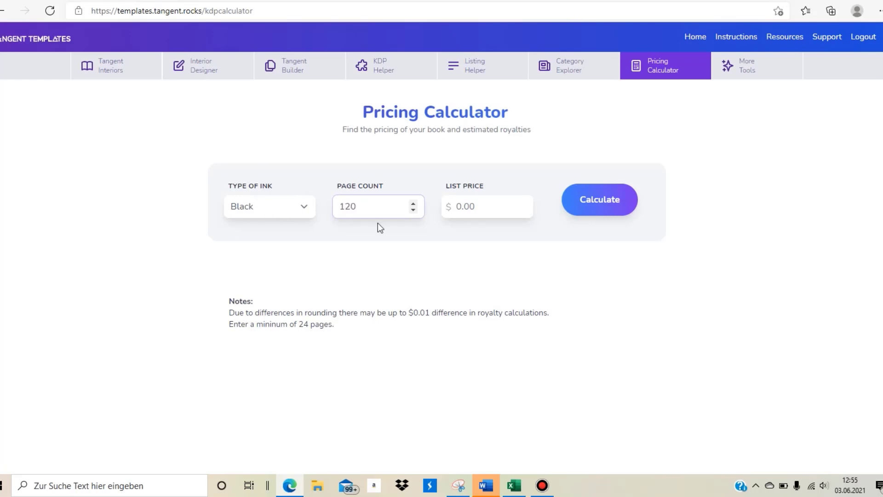
left_click(468, 211)
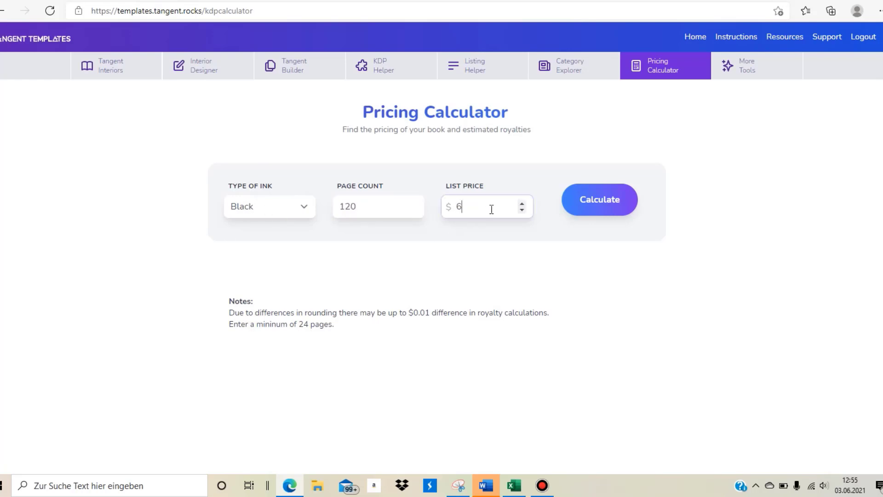
left_click(599, 202)
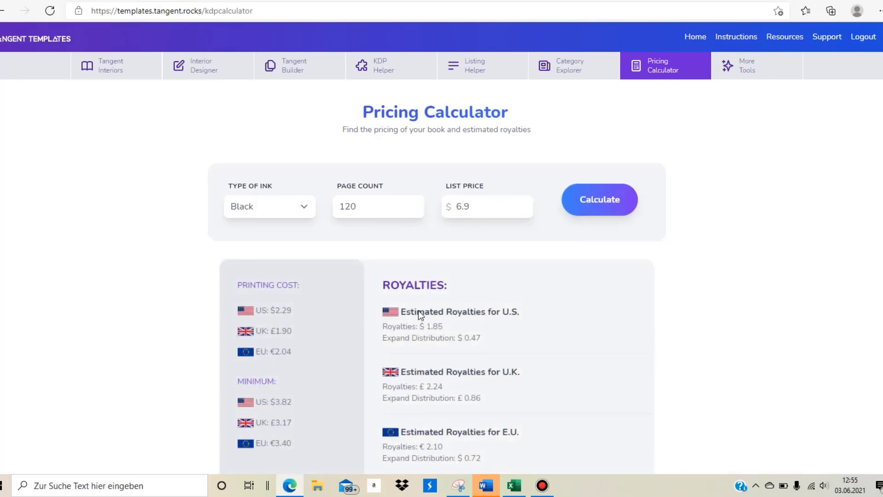
scroll(436, 248, "down", 3)
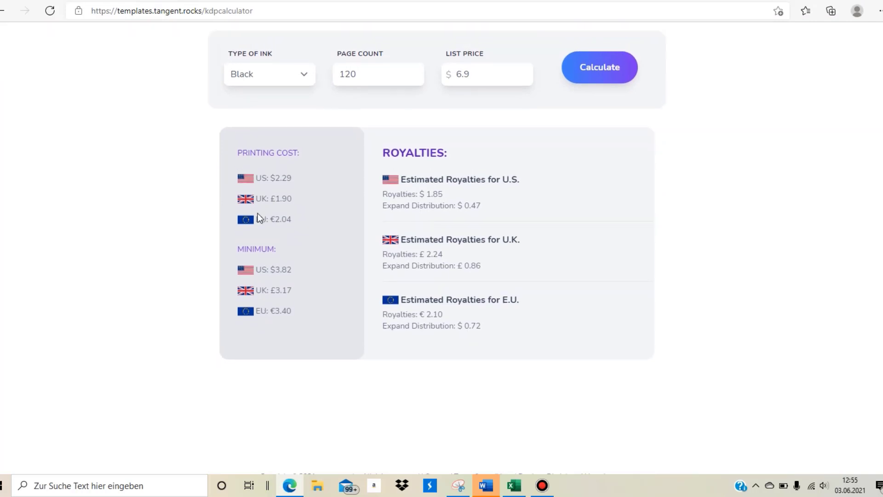
triple_click(257, 341)
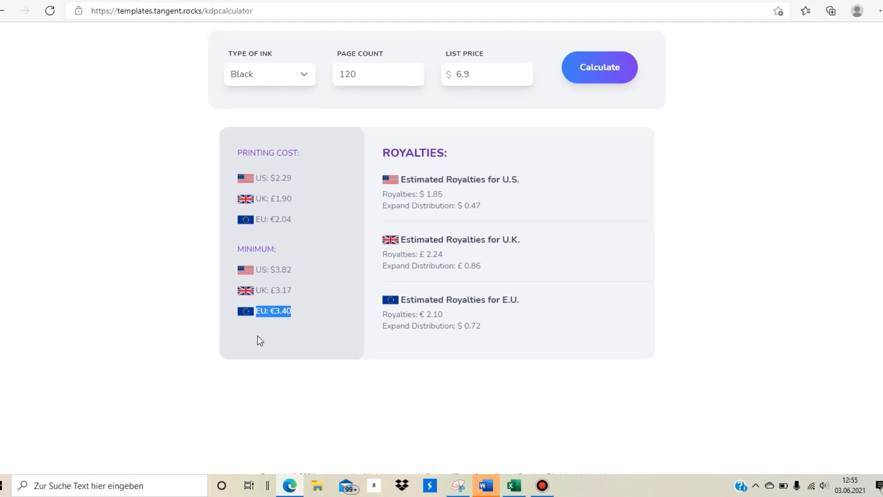
left_click(315, 332)
scroll(437, 249, "up", 3)
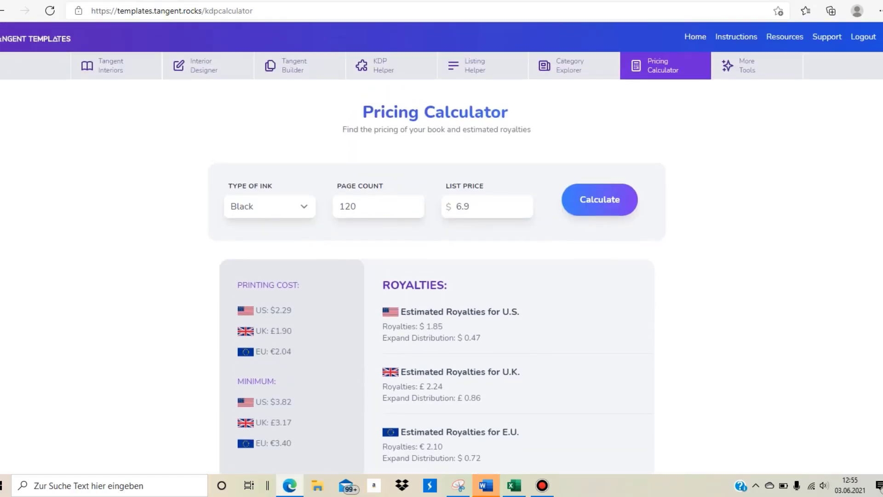
Open More Tools and look through the available tools, from PDF Inspector to Interior Reference Chart.
left_click(759, 73)
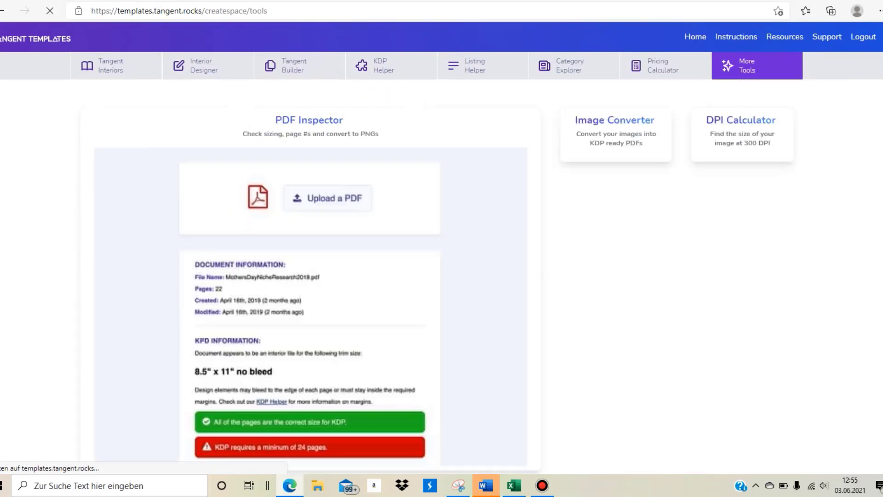
scroll(437, 248, "down", 1)
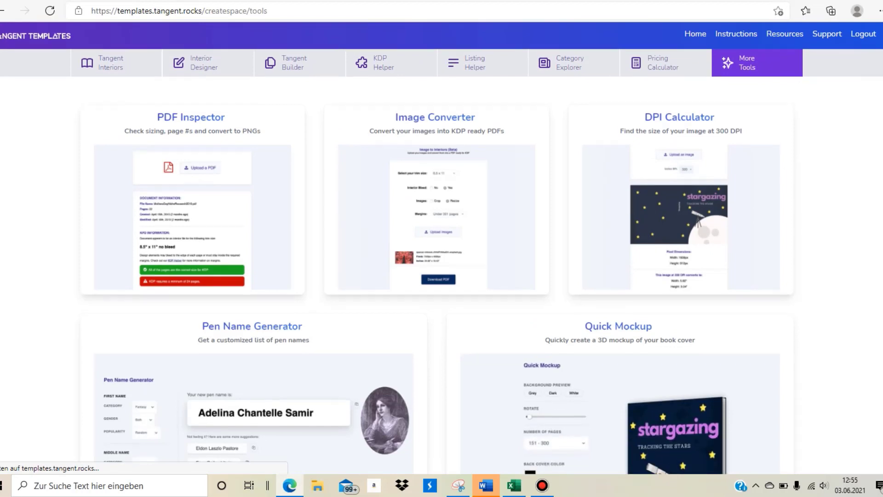
scroll(441, 249, "down", 3)
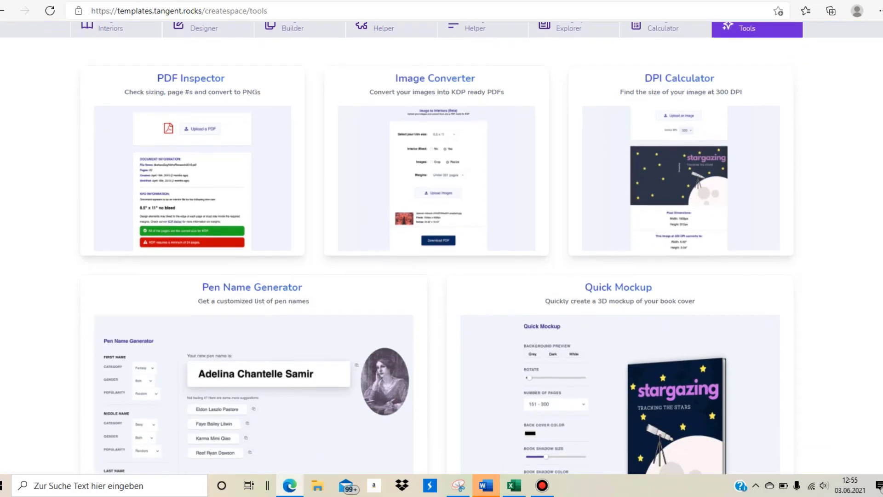
scroll(437, 248, "down", 3)
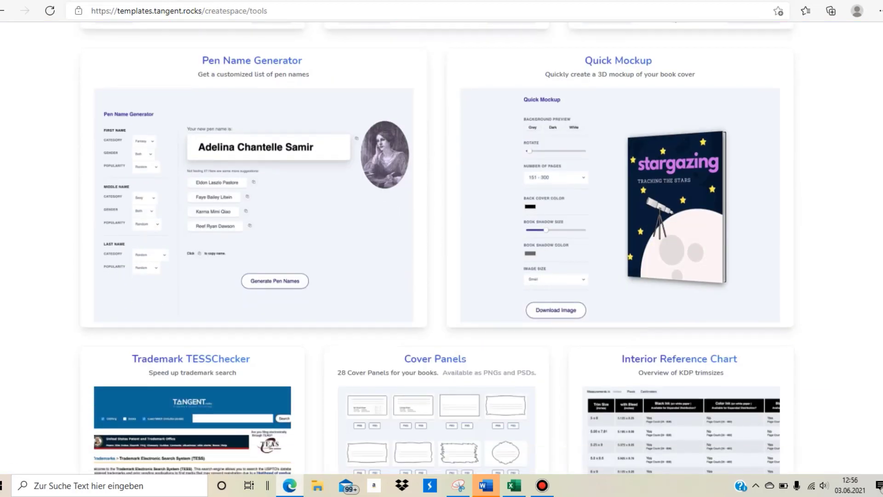
scroll(437, 249, "down", 5)
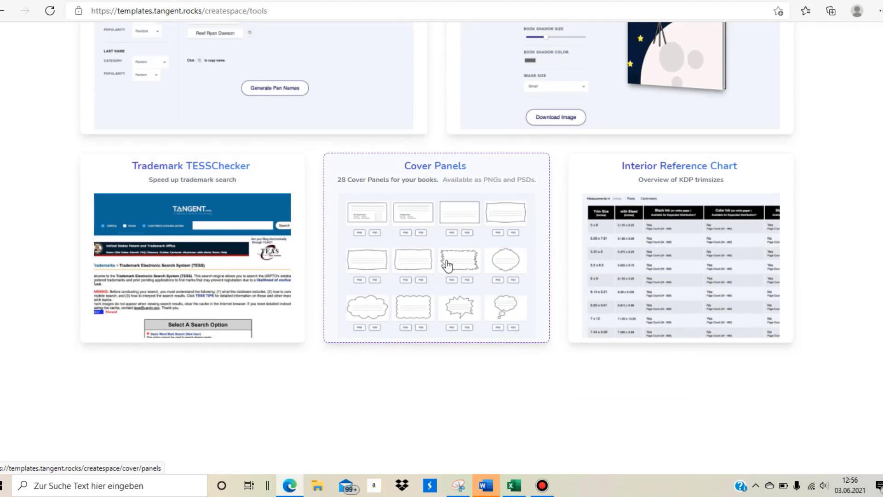
scroll(661, 251, "up", 7)
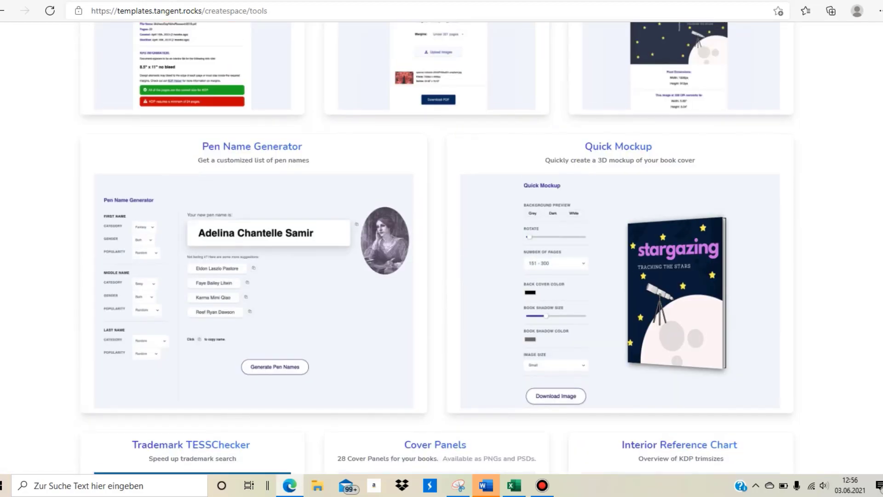
scroll(437, 248, "up", 4)
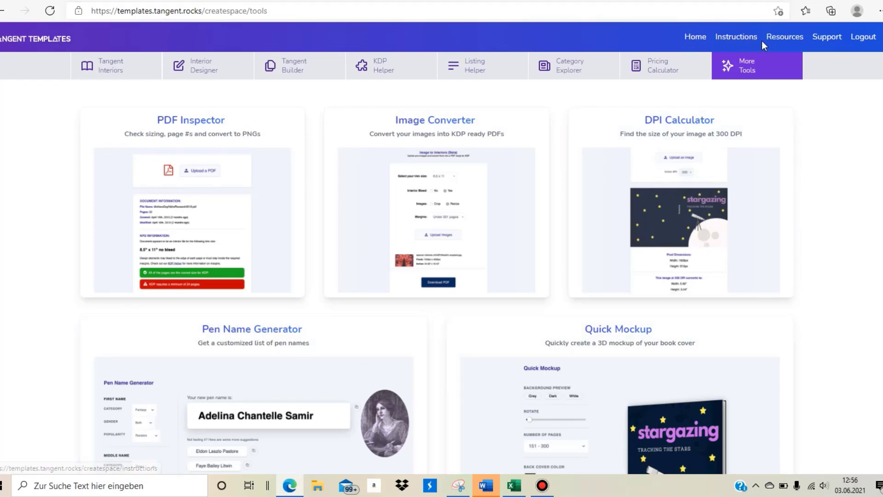
Open the Instructions page and look through the video walkthroughs and the written book creation steps.
left_click(737, 39)
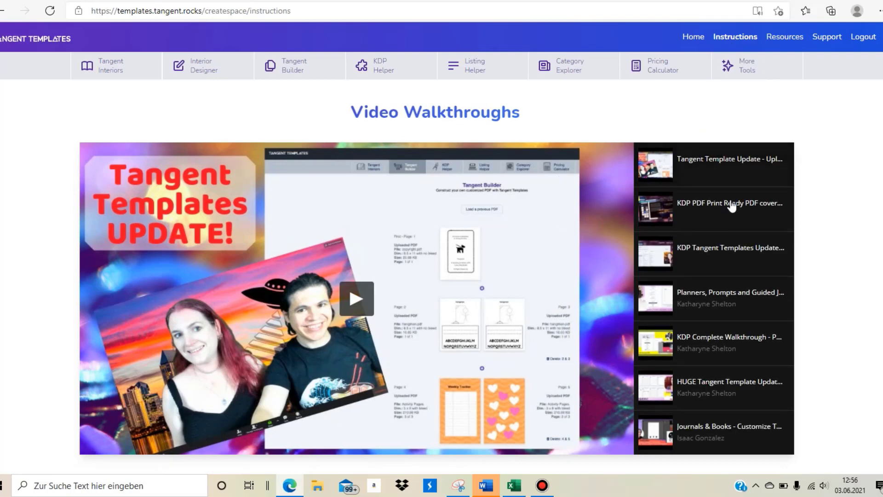
scroll(437, 276, "down", 7)
scroll(437, 276, "down", 1)
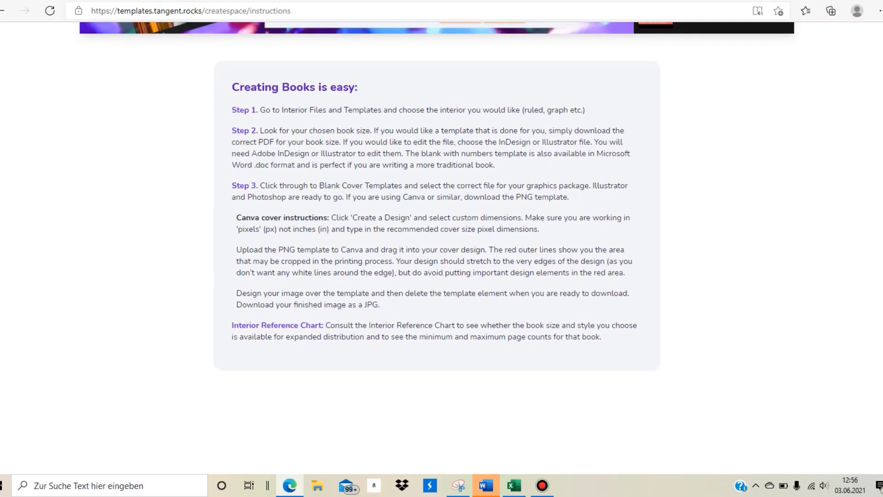
scroll(410, 137, "up", 8)
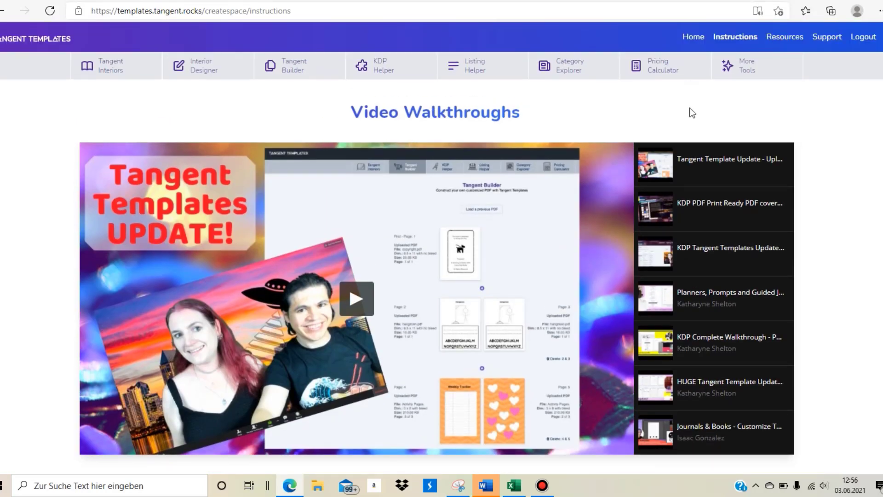
Open the Resources page and look through its list of KDP guides and links.
left_click(787, 39)
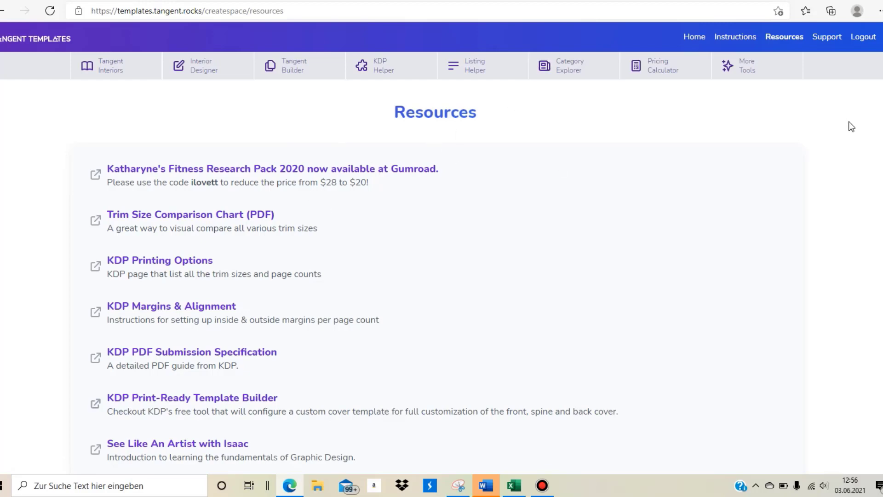
scroll(441, 249, "down", 5)
scroll(442, 248, "up", 4)
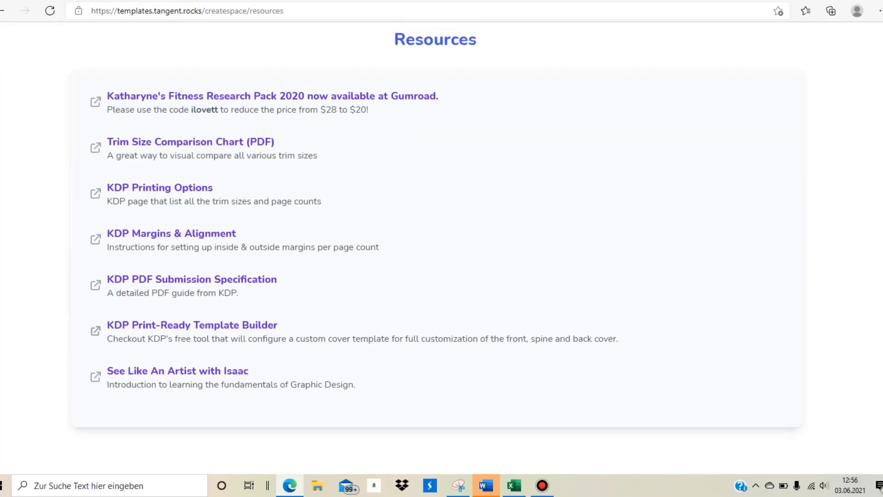
scroll(437, 248, "up", 1)
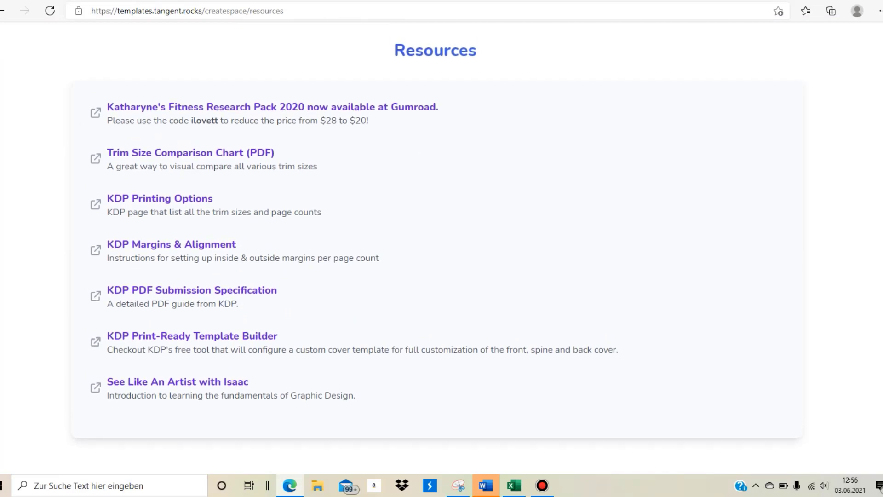
scroll(442, 249, "up", 2)
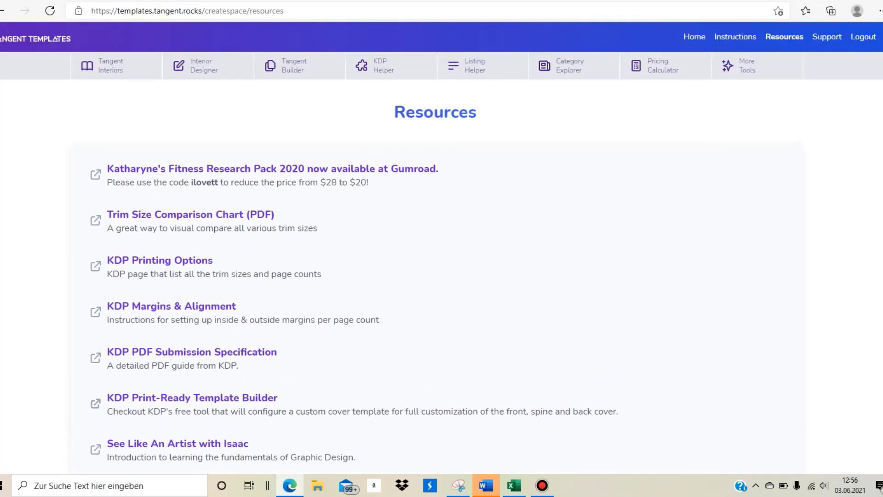
Revisit the Instructions page briefly, and return to Tangent Interiors to look through the template gallery.
left_click(731, 40)
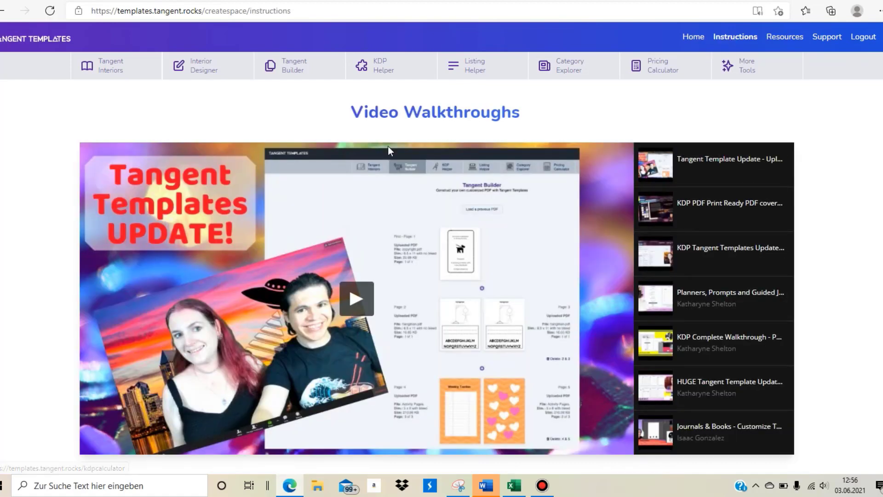
left_click(94, 65)
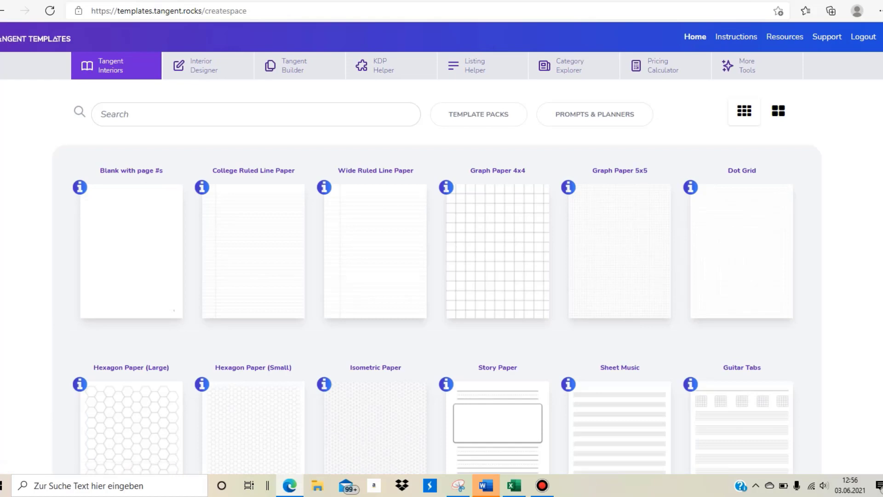
scroll(437, 248, "down", 16)
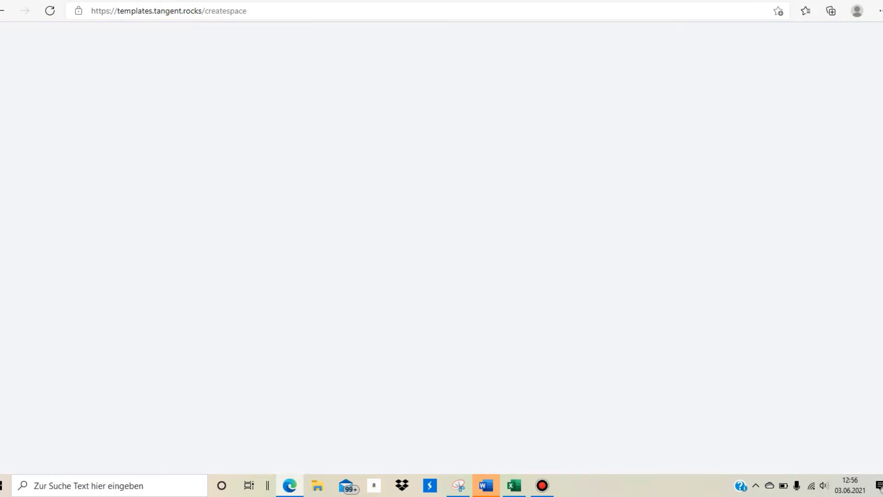
scroll(436, 248, "up", 16)
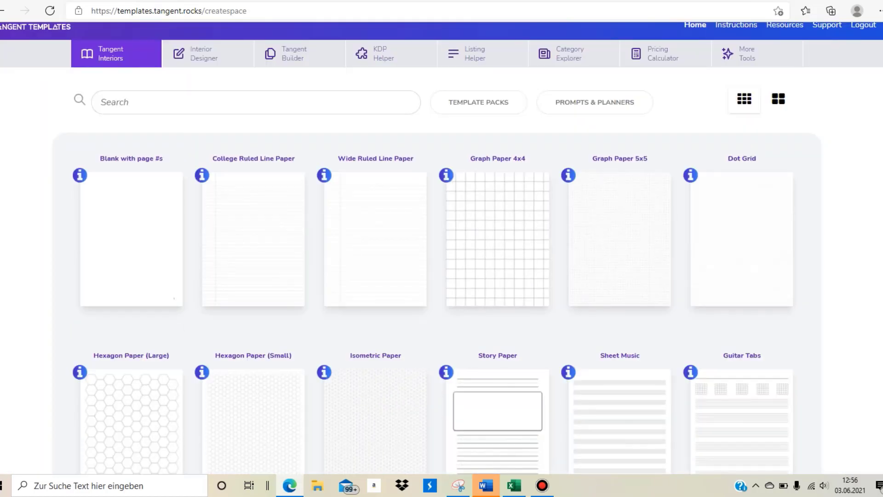
scroll(437, 248, "down", 1)
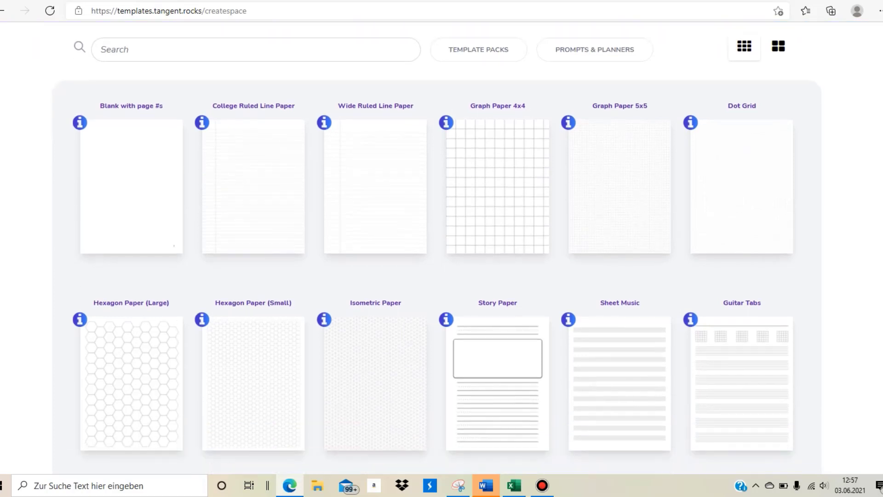
scroll(437, 248, "up", 1)
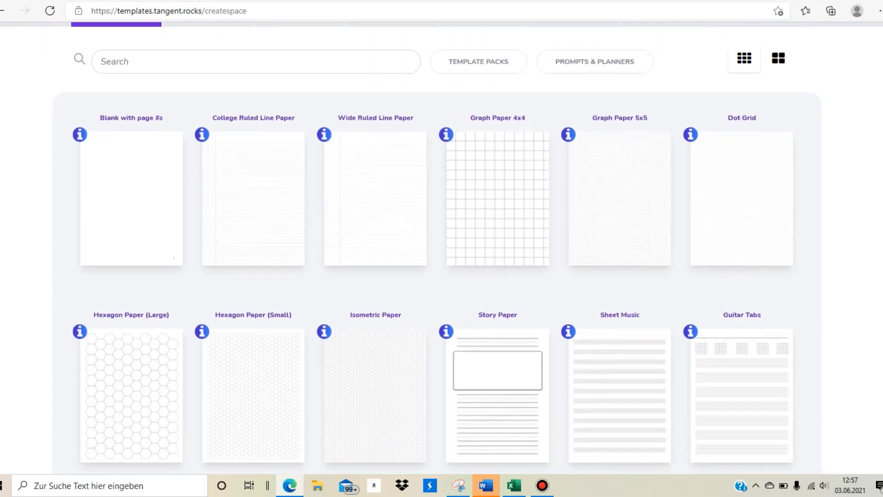
Look through the interior template gallery down to the Template Packs and the Prompts and Planners under Dynamic Templates.
scroll(442, 248, "down", 15)
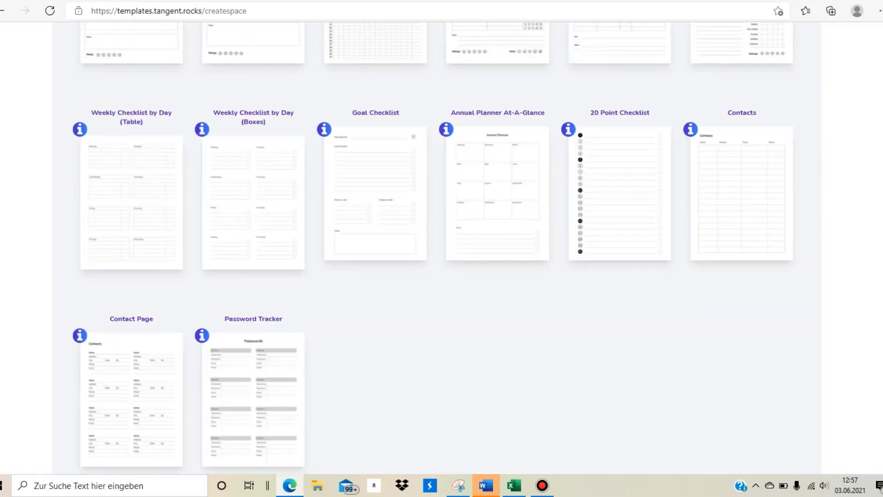
scroll(437, 248, "down", 15)
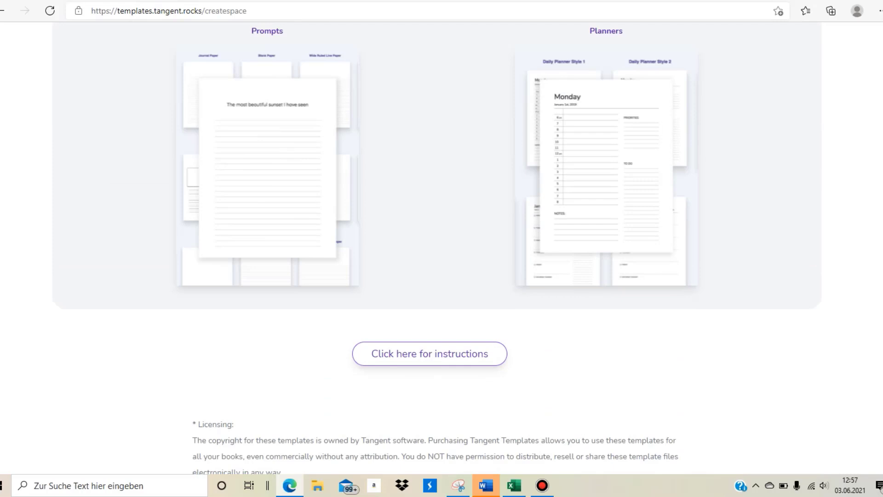
scroll(437, 249, "up", 10)
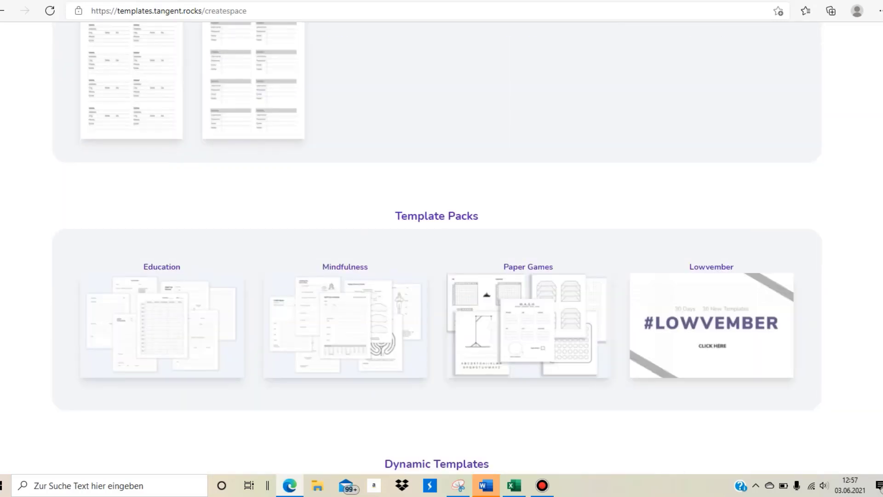
scroll(436, 248, "up", 10)
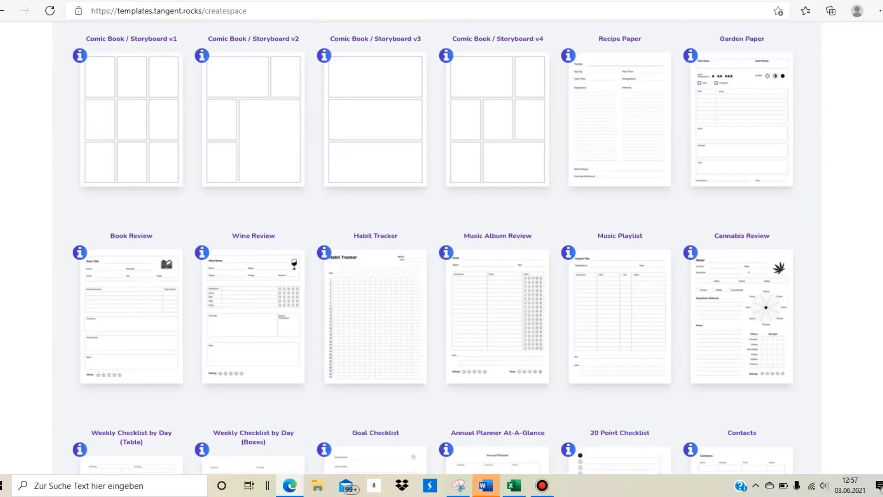
scroll(437, 248, "up", 5)
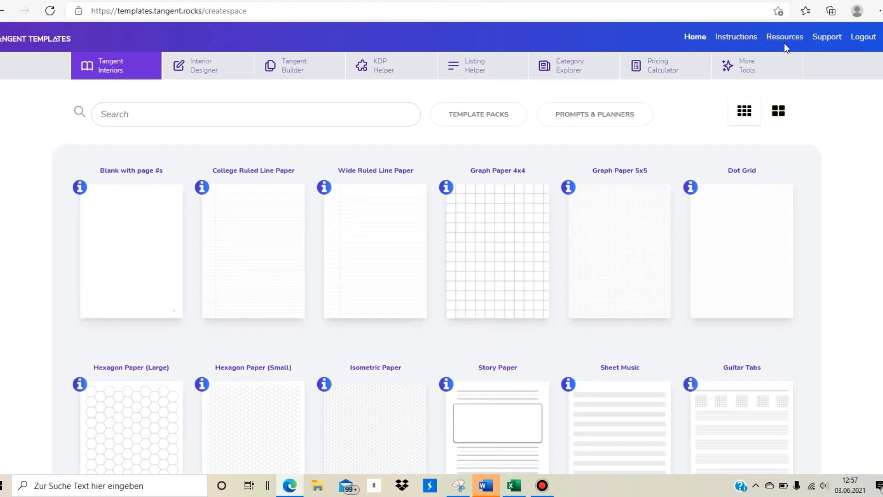
Revisit the Resources page, and review the video walkthroughs and book creation steps on the Instructions page.
left_click(795, 37)
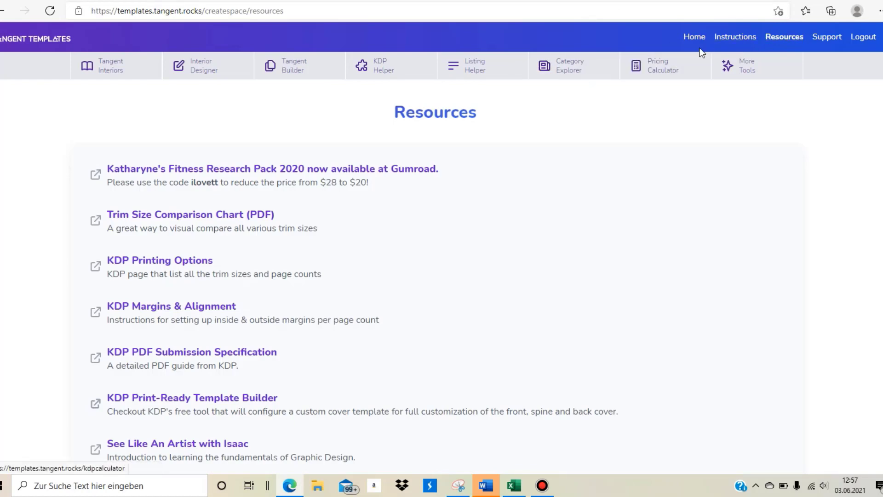
left_click(741, 41)
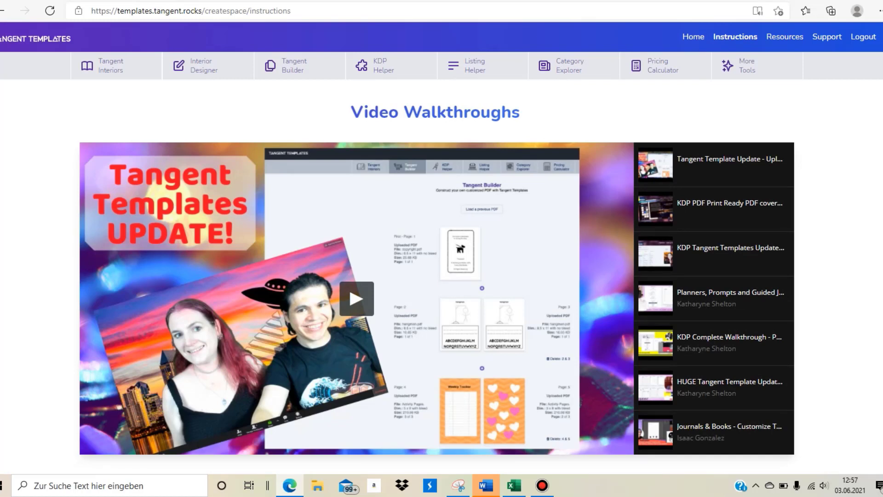
scroll(349, 219, "down", 2)
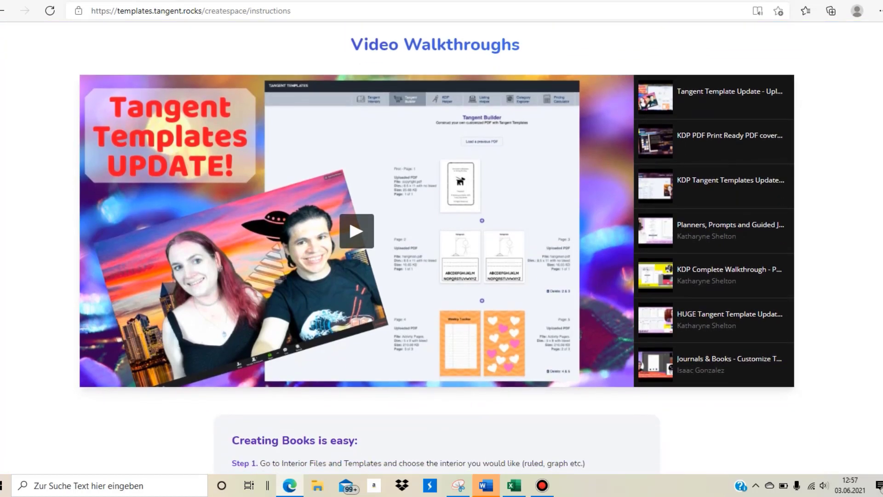
scroll(349, 218, "down", 1)
scroll(349, 219, "down", 1)
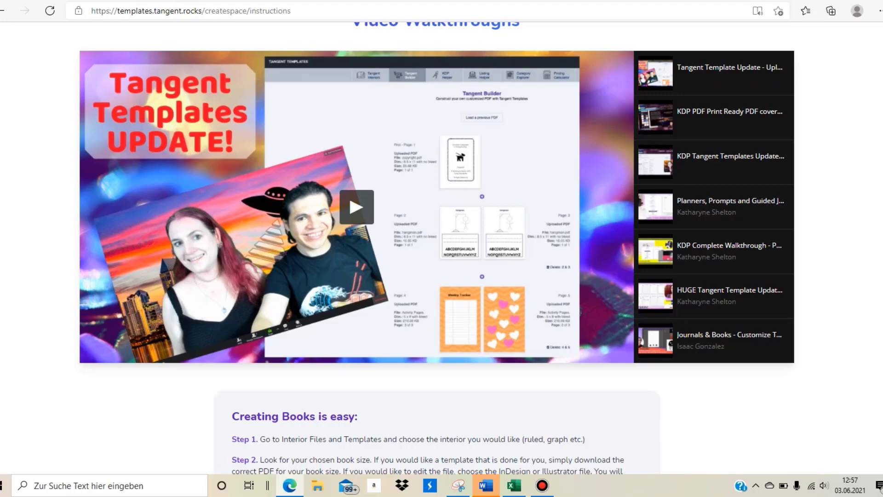
scroll(437, 248, "down", 8)
scroll(437, 248, "up", 10)
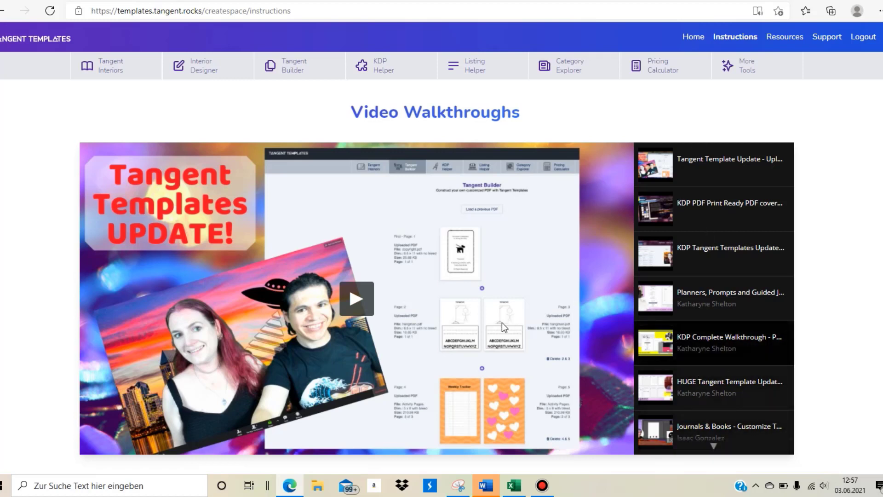
Return to Tangent Interiors and review the single-page templates, Template Packs, Dynamic Templates and licensing note once more.
left_click(126, 81)
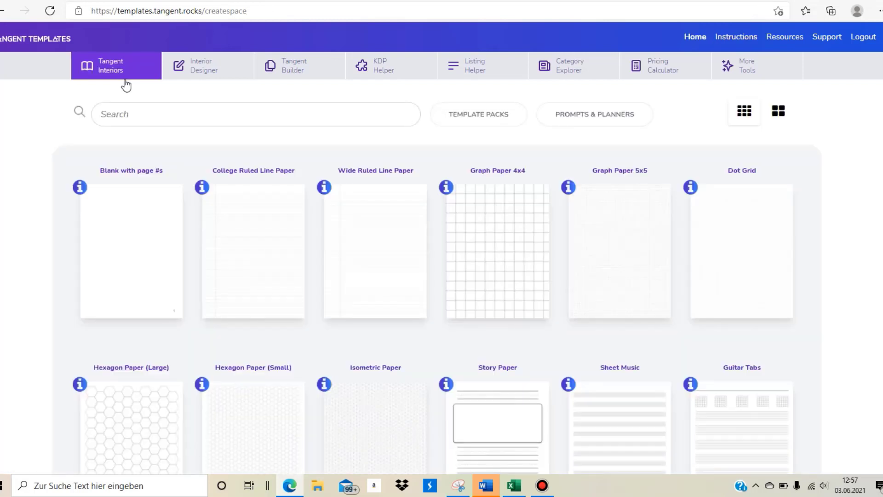
left_click(122, 167)
scroll(442, 248, "down", 12)
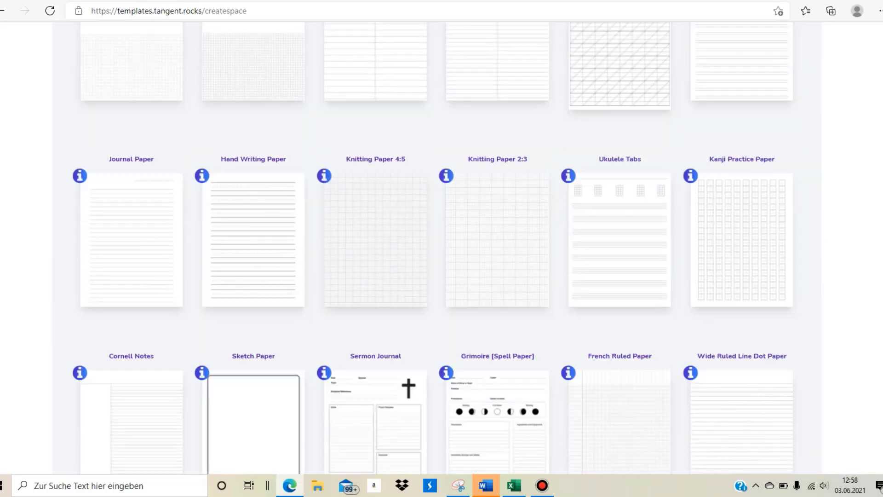
scroll(442, 248, "down", 20)
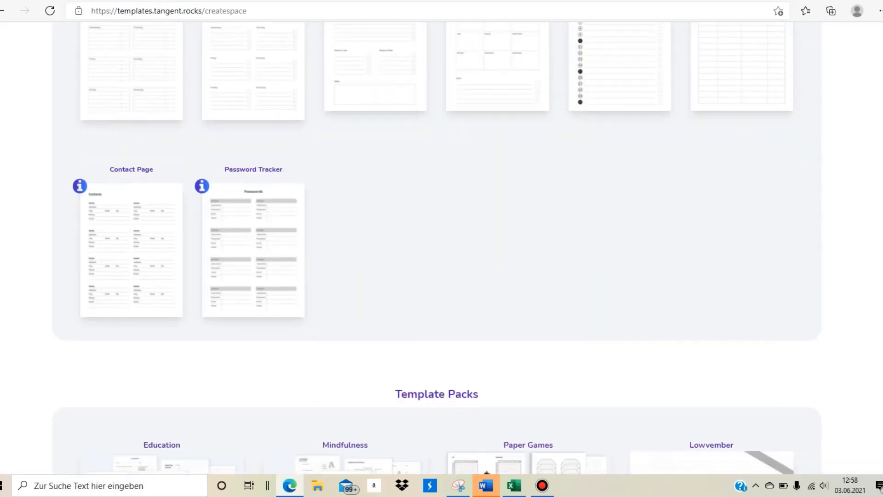
scroll(441, 249, "down", 15)
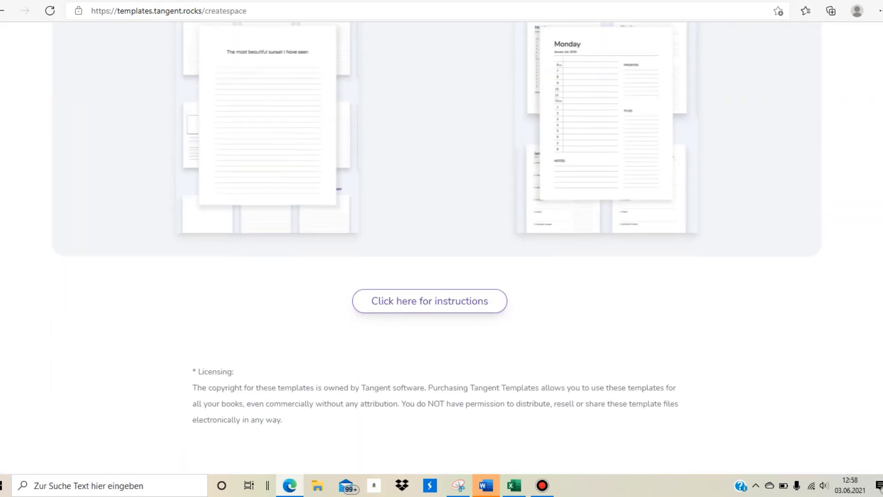
scroll(442, 248, "down", 2)
scroll(441, 249, "up", 10)
scroll(441, 248, "down", 6)
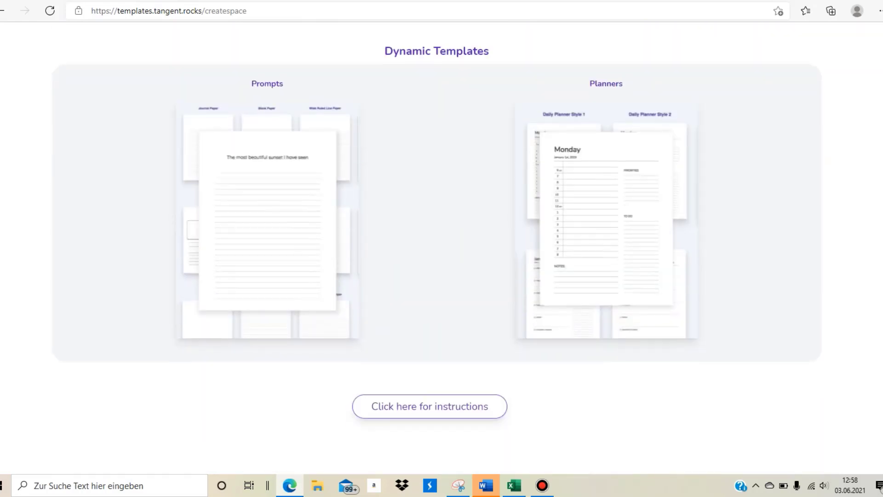
scroll(437, 248, "up", 10)
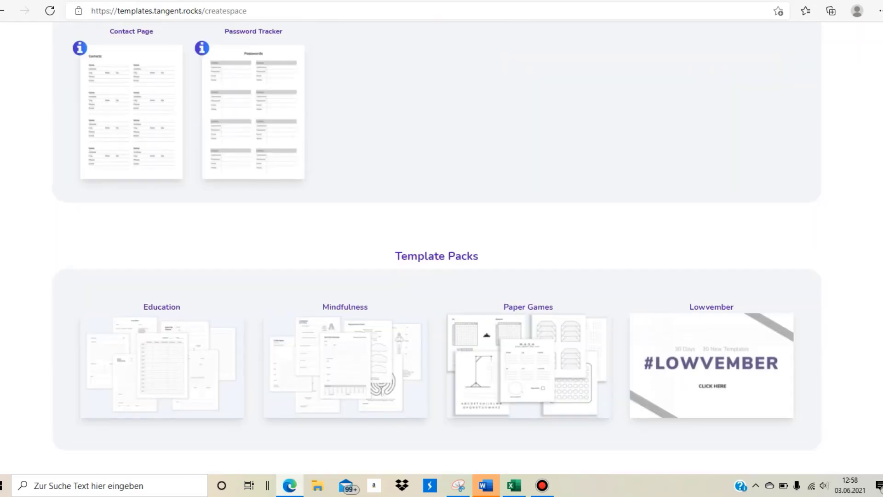
scroll(269, 39, "up", 15)
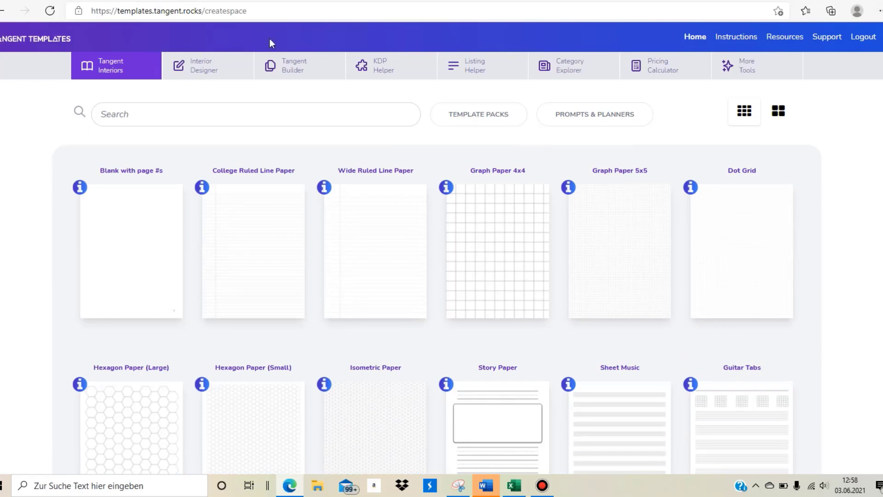
Open the Tangent Builder page.
left_click(306, 73)
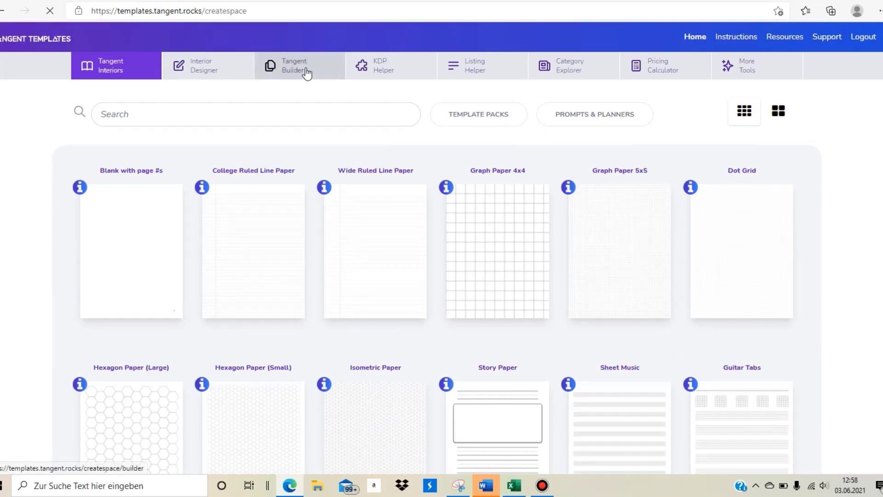